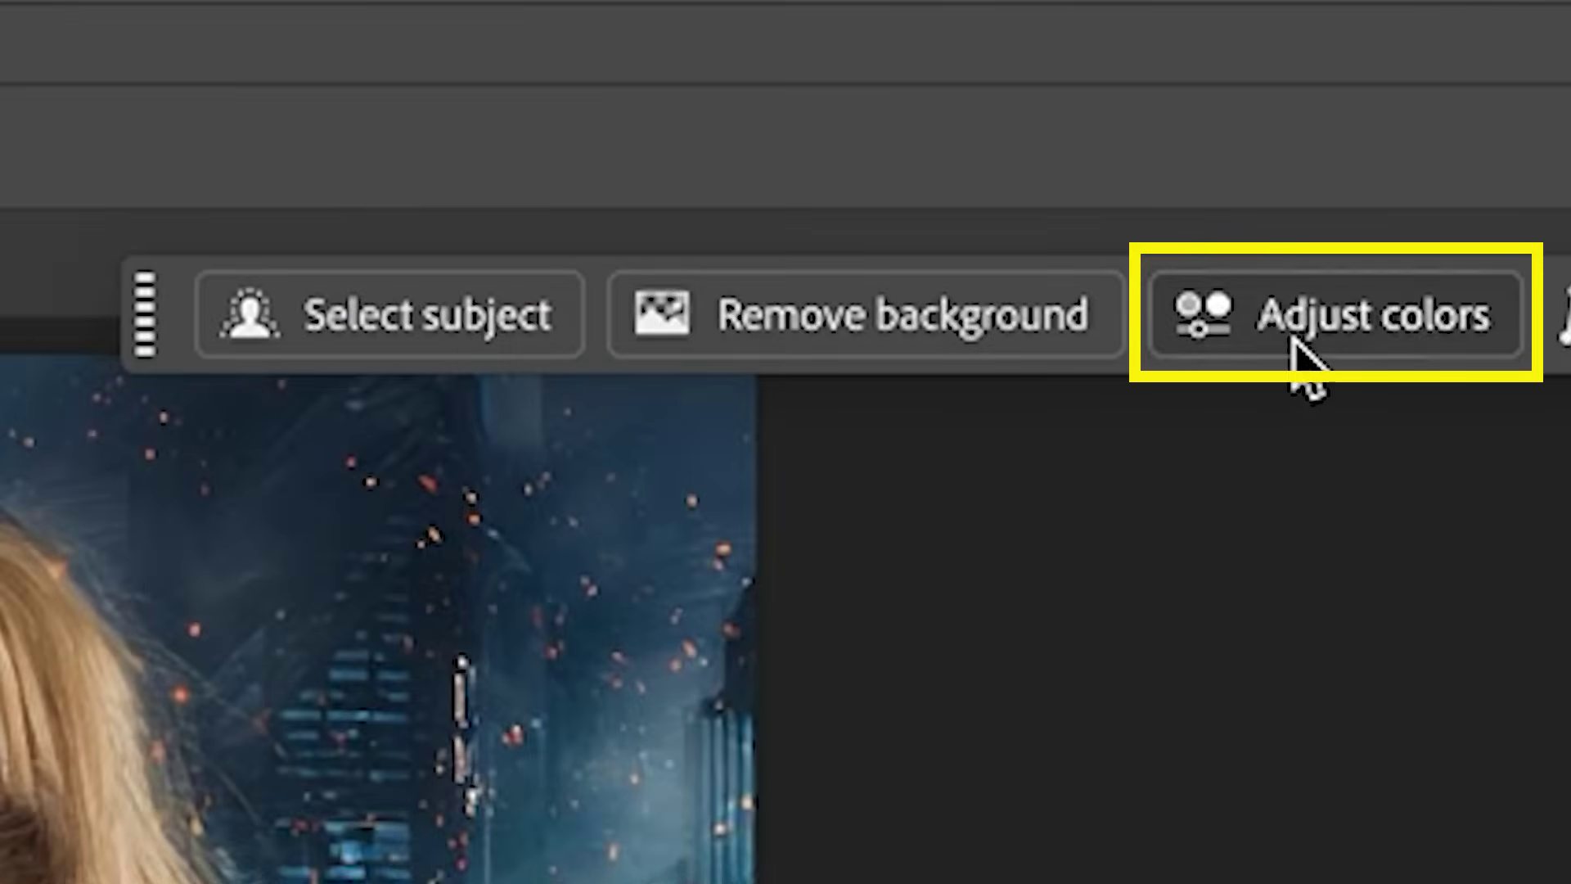
- Try a dark navy Hue/Saturation preset on the black shirt, then delete that trial adjustment layer
left_click(1300, 360)
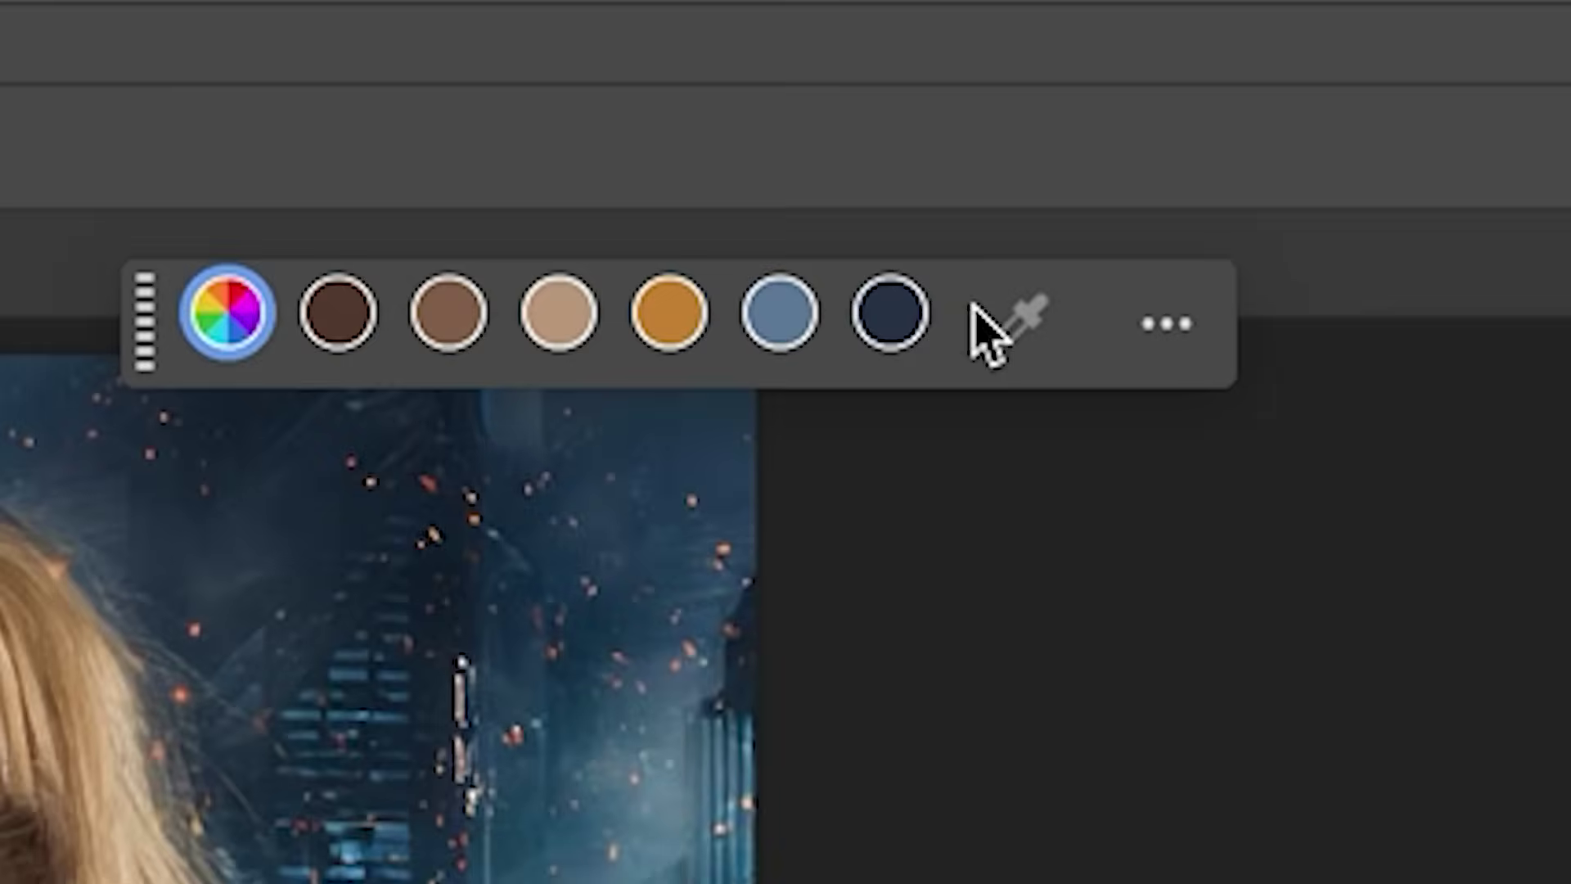
left_click(885, 325)
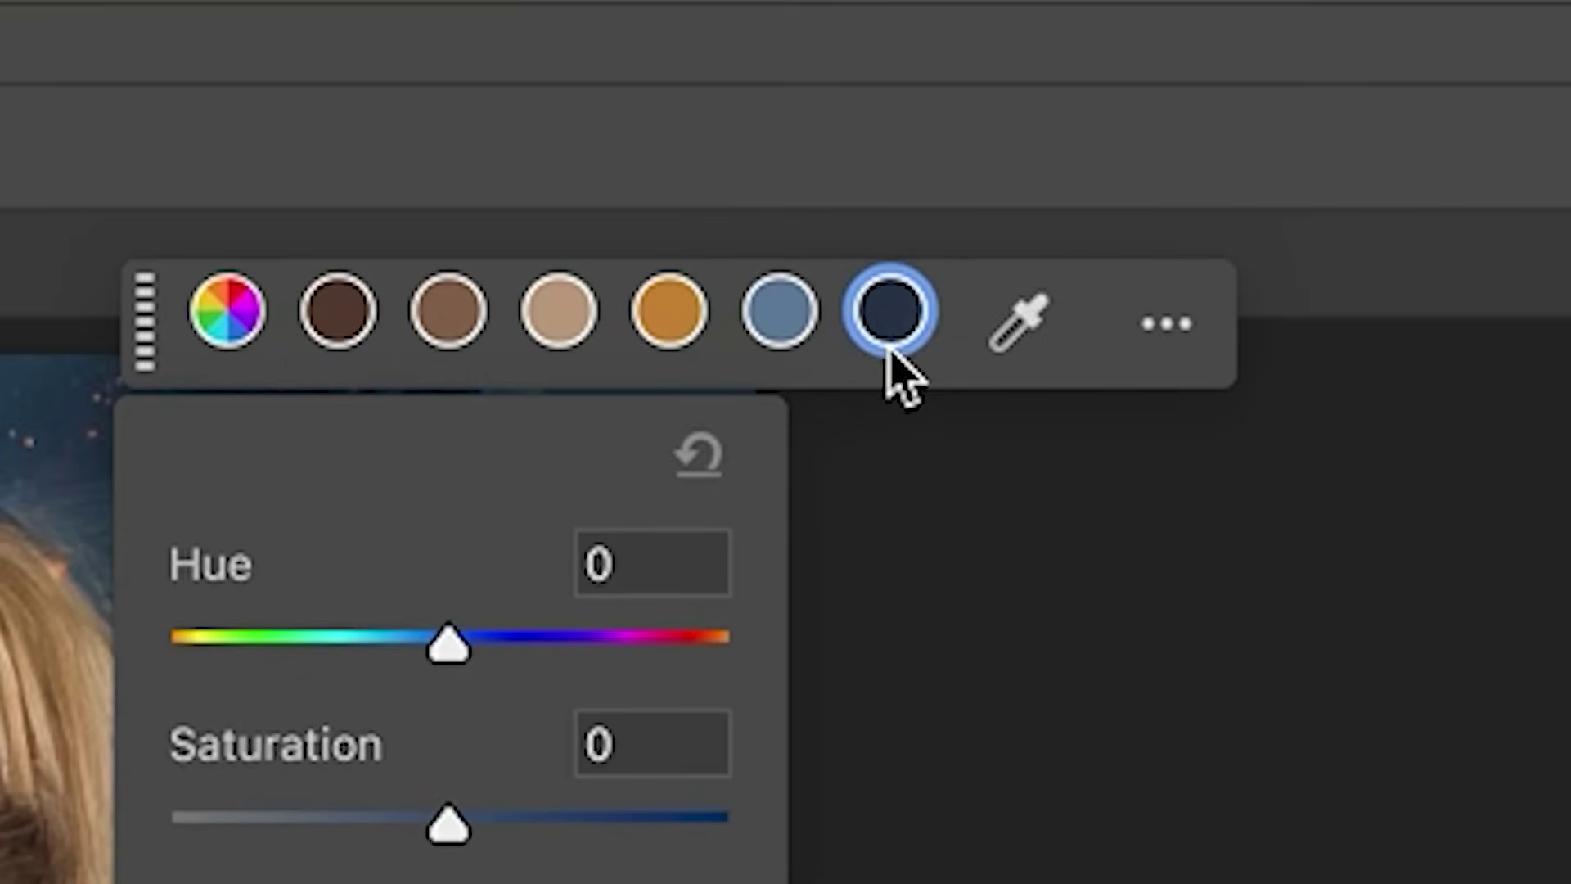
left_click(1024, 327)
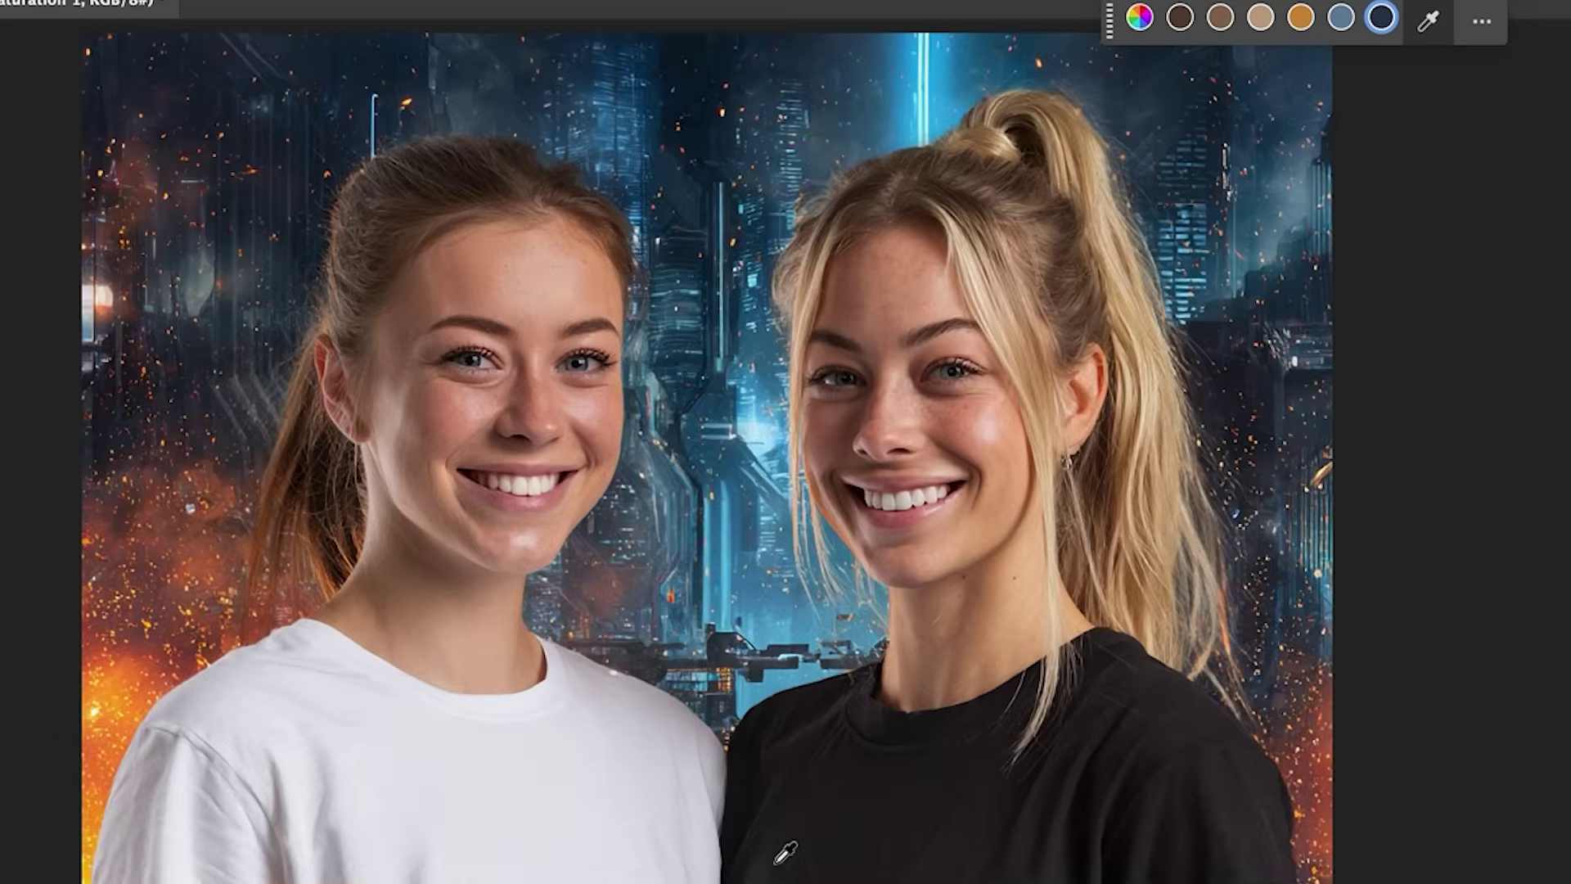
left_click(924, 846)
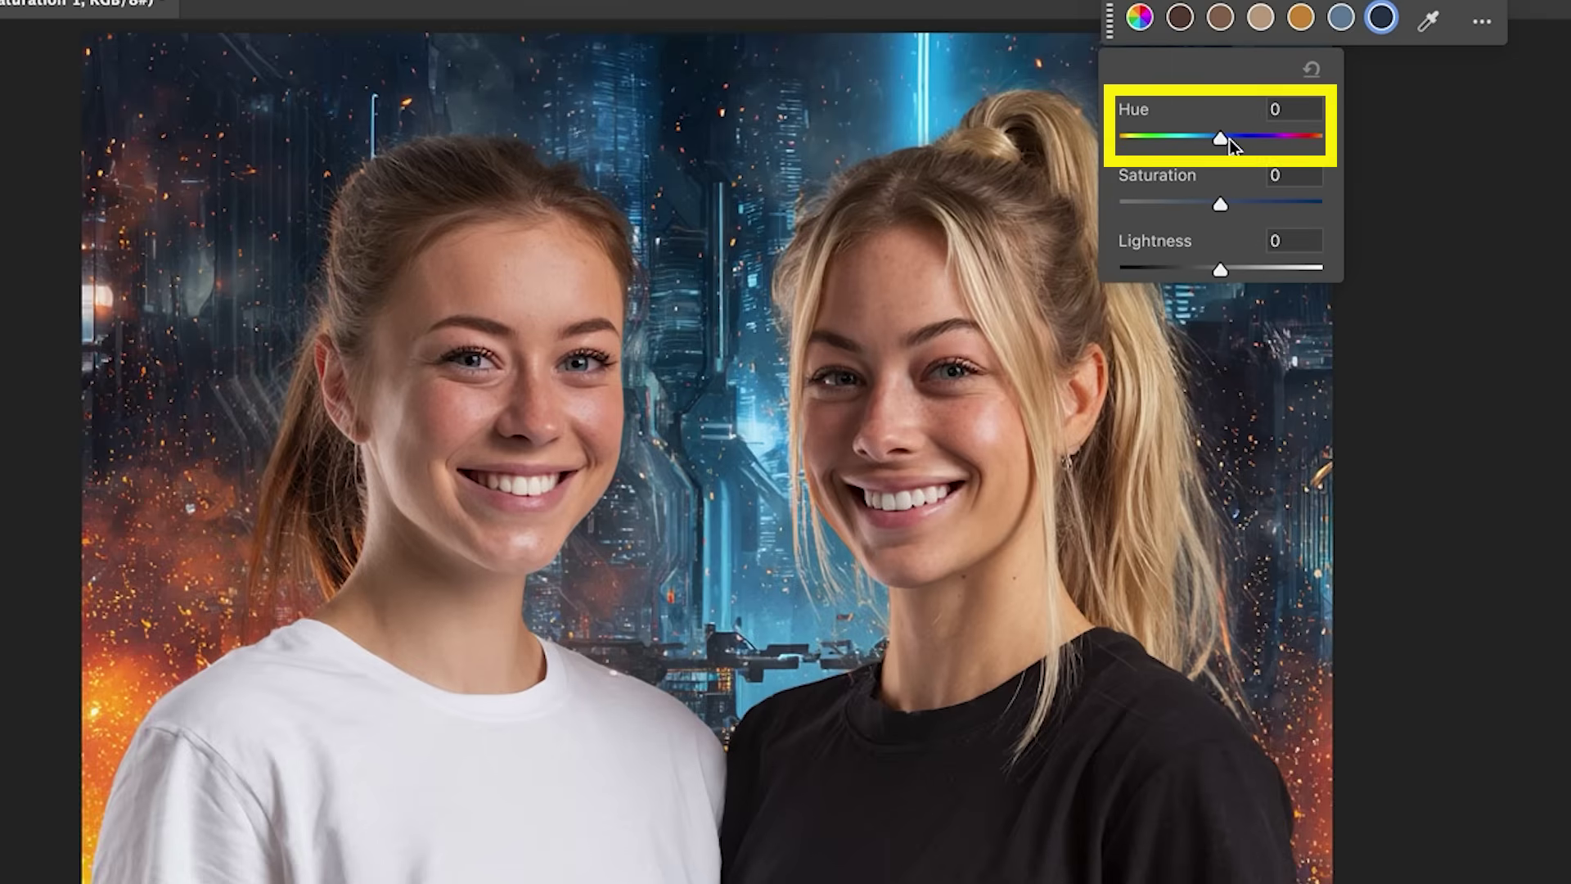
mouse_move(1220, 137)
left_mouse_down()
mouse_move(1082, 139)
mouse_move(1320, 139)
mouse_move(1120, 139)
mouse_move(1271, 141)
mouse_move(1224, 150)
left_mouse_up()
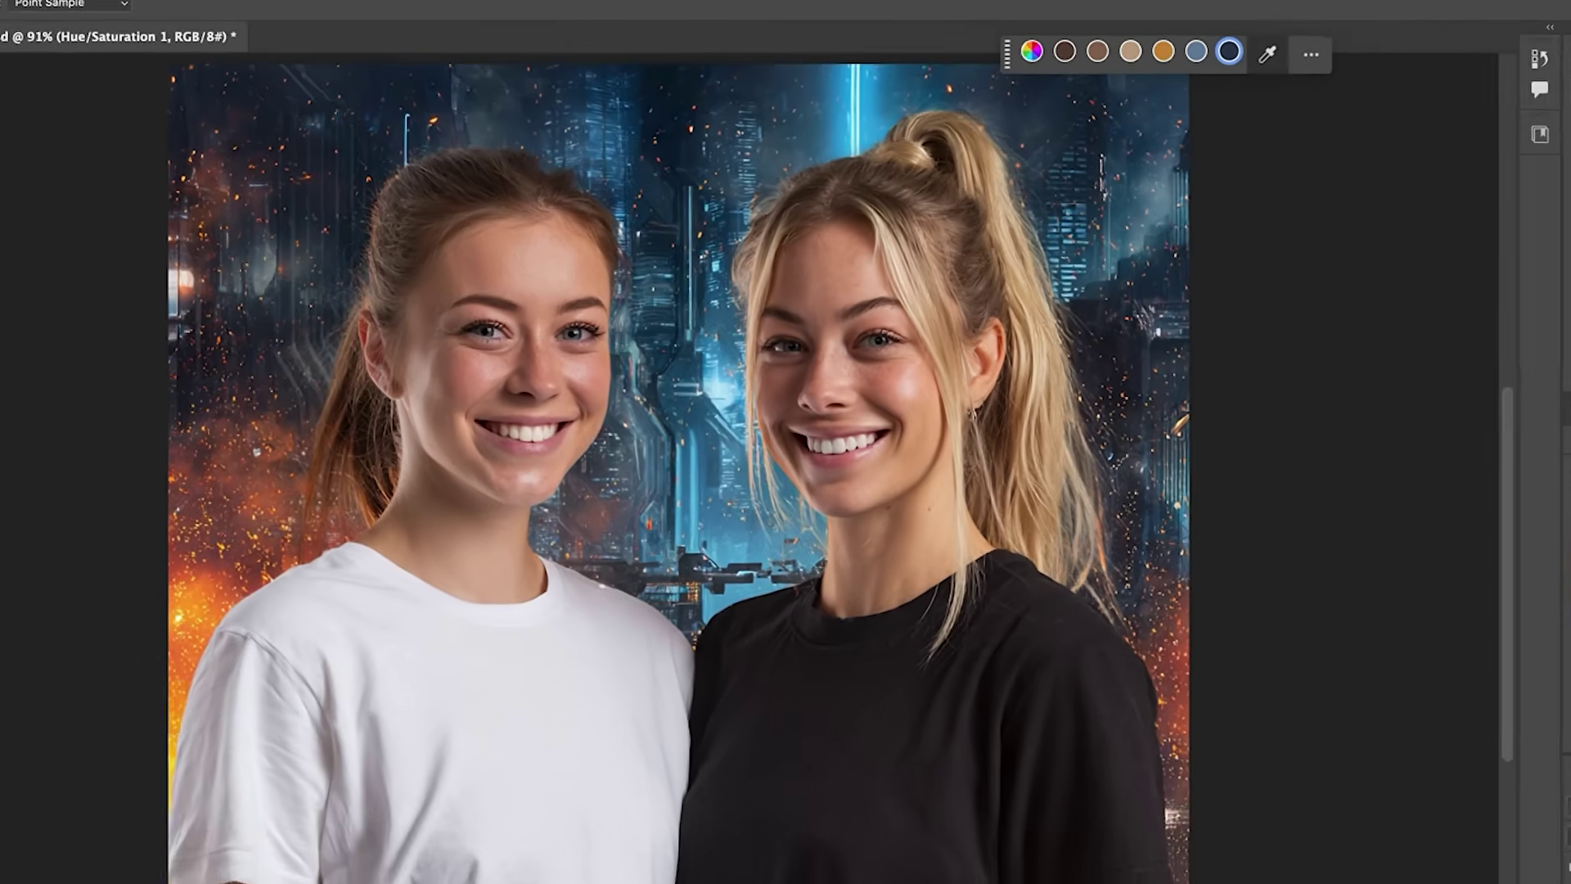
mouse_move(1570, 883)
left_mouse_down()
mouse_move(1530, 851)
mouse_move(1542, 873)
left_mouse_up()
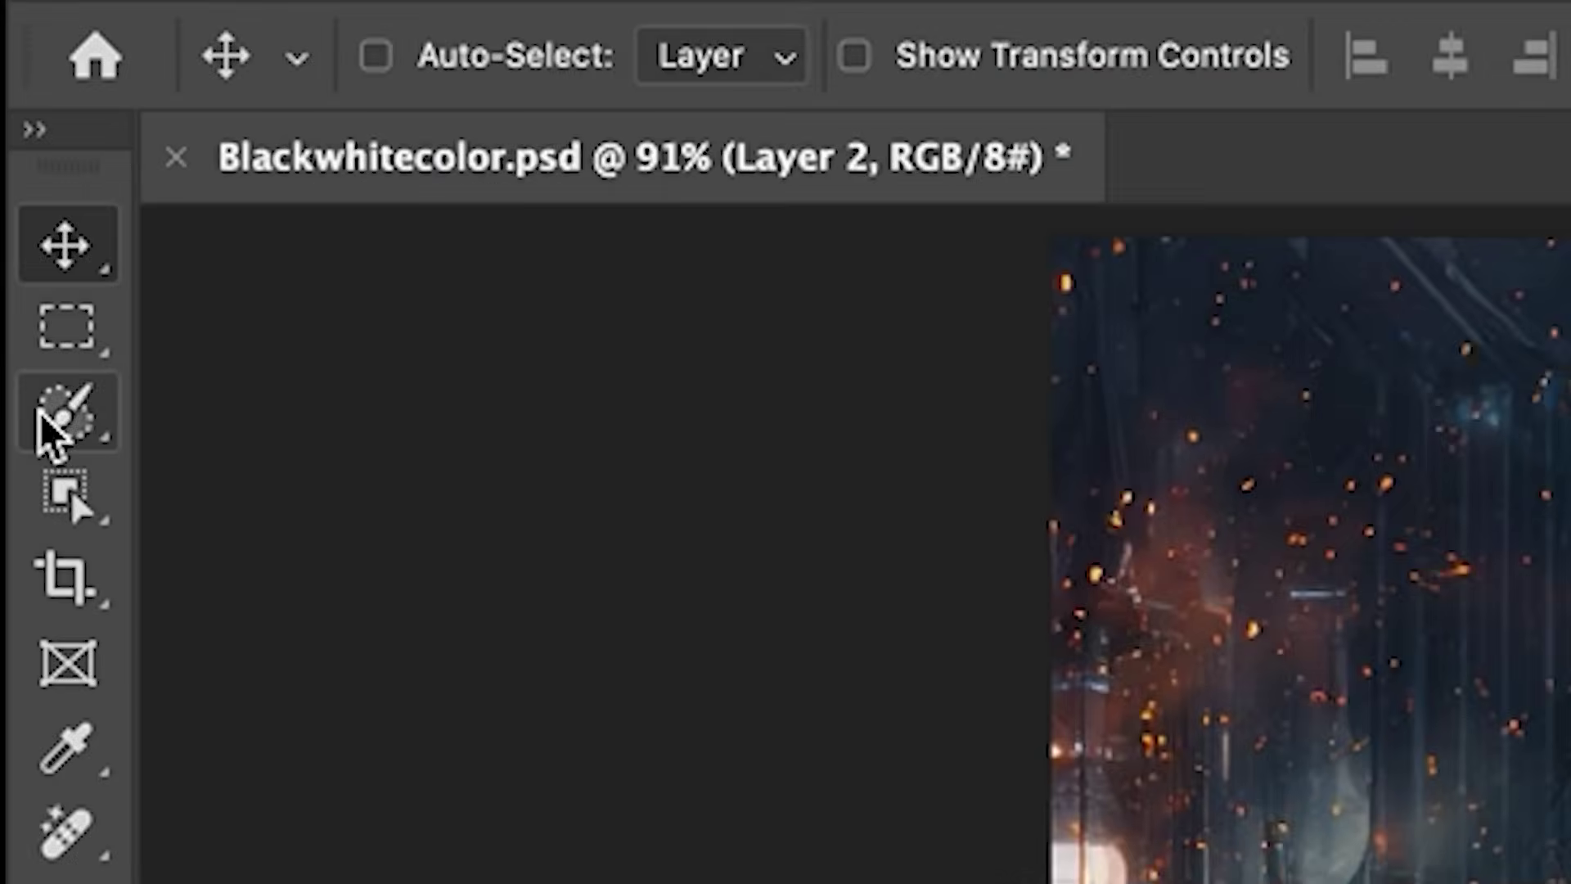
- Switch to the Object Selection Tool in Rectangle mode
left_click(65, 491)
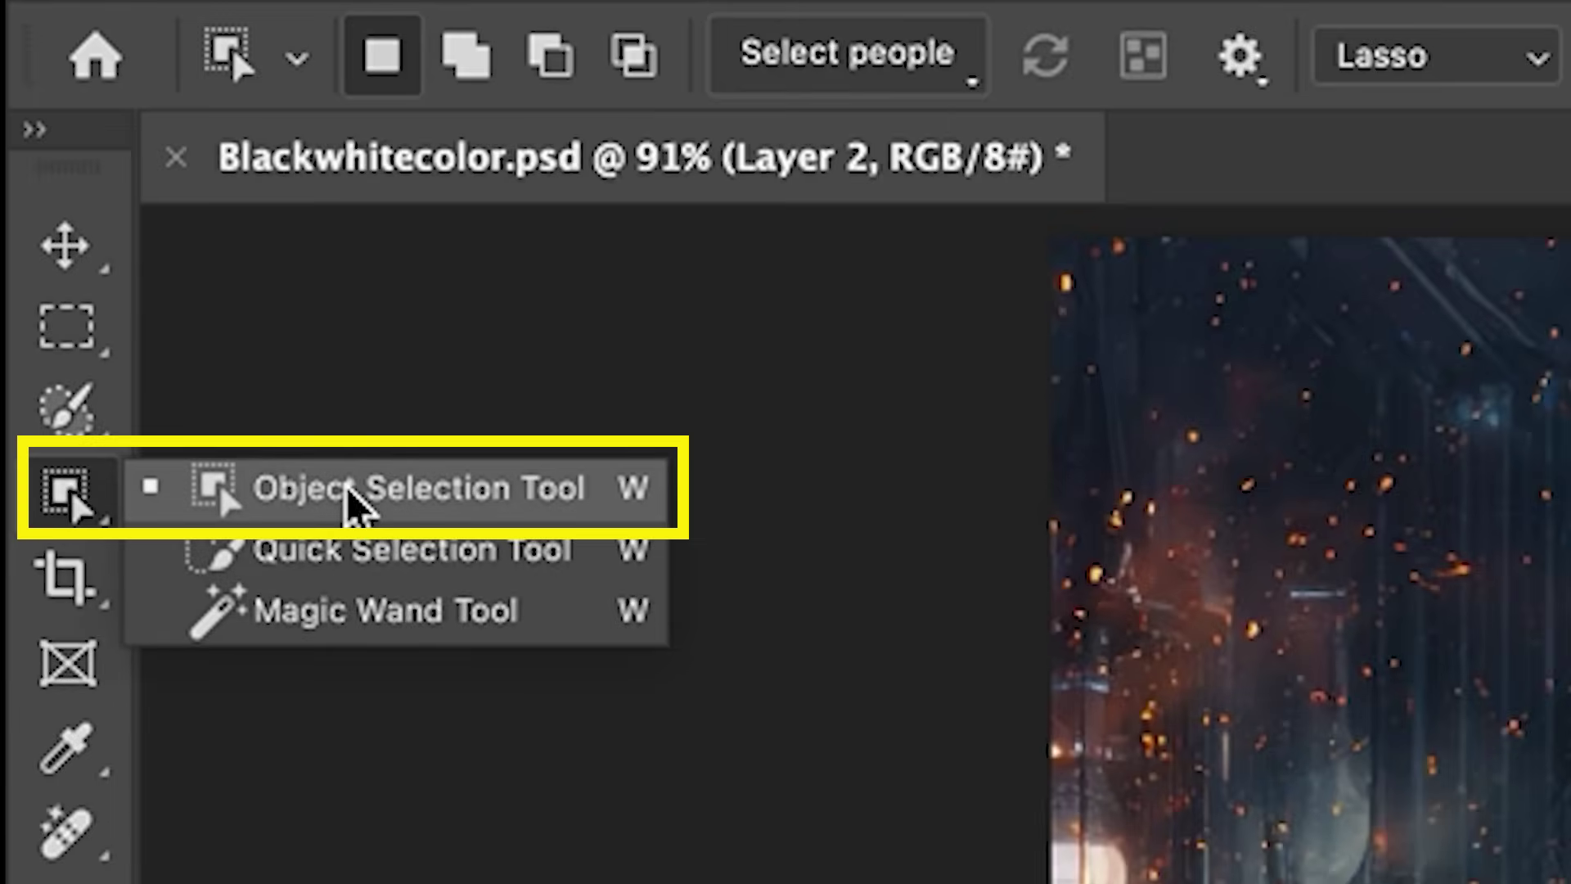
left_click(348, 491)
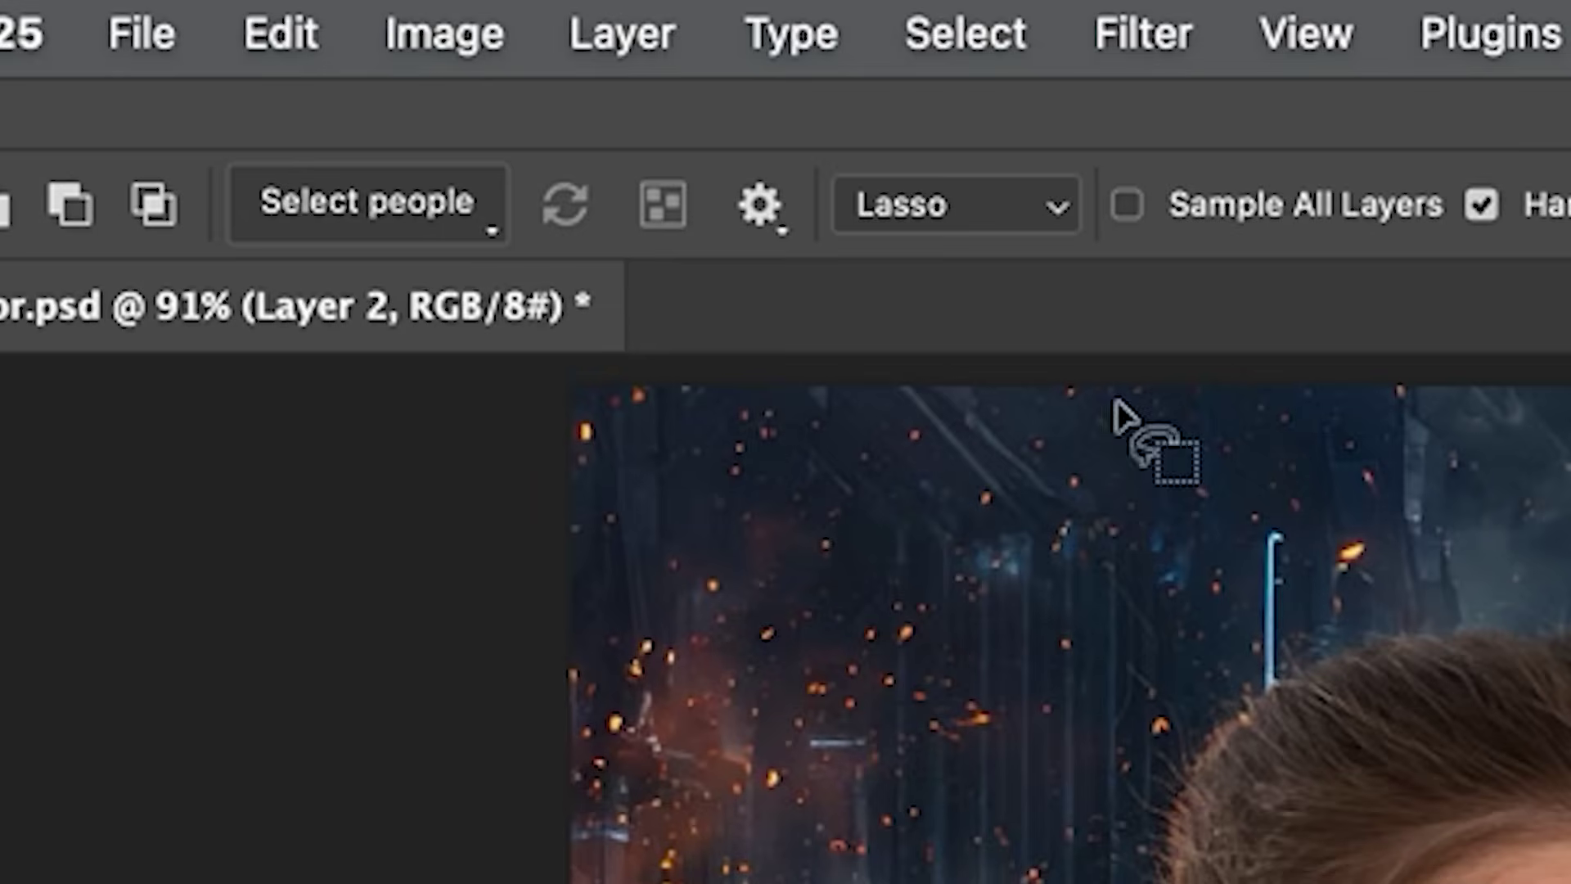
left_click(1016, 197)
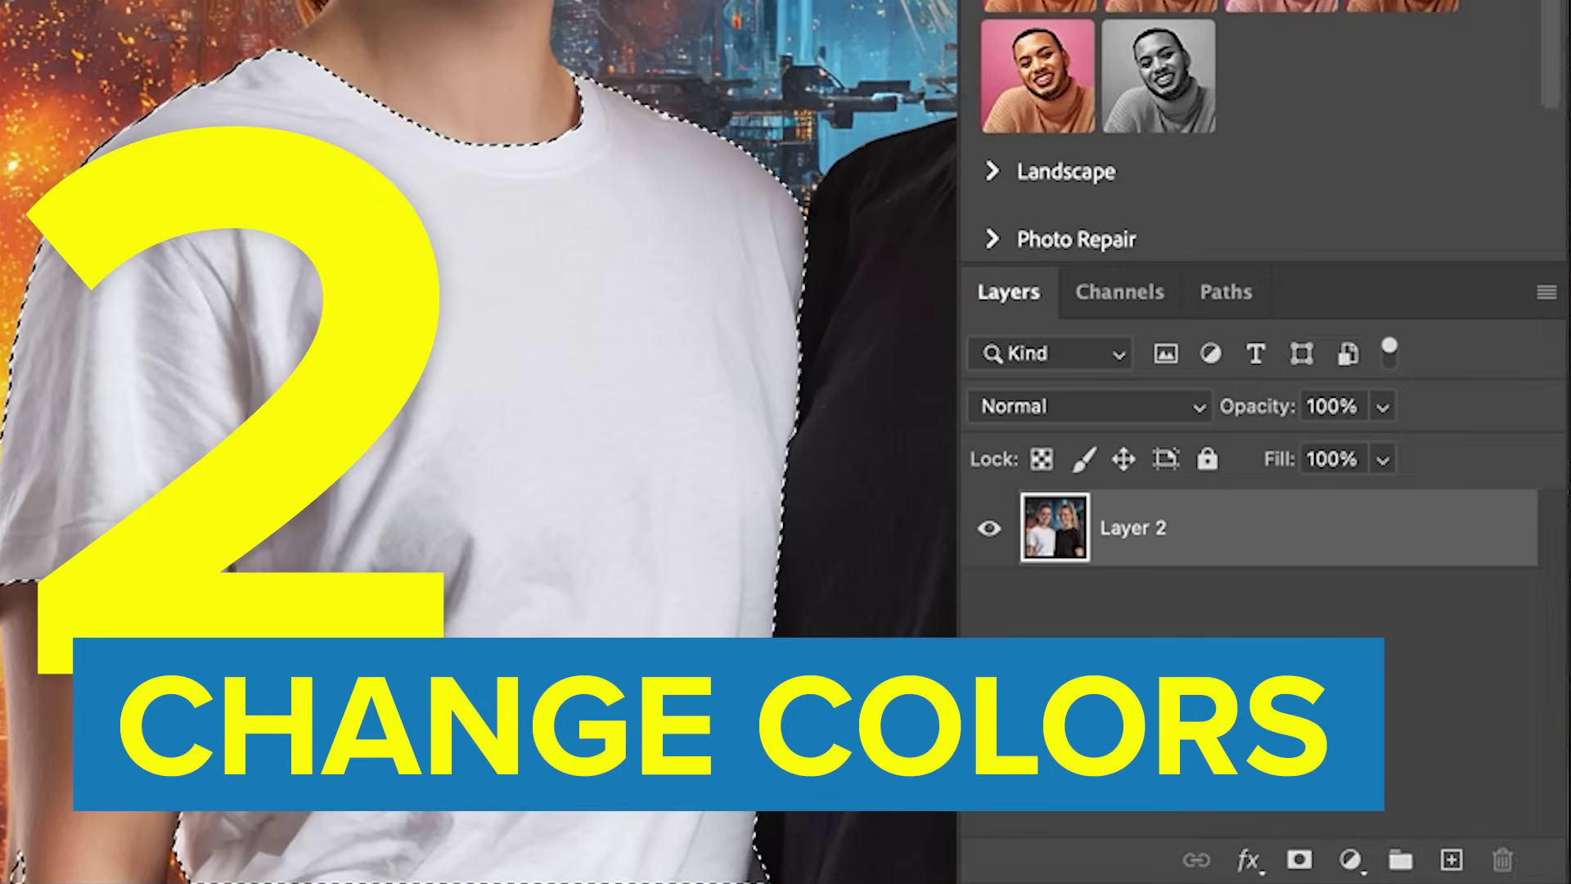
- Add a Hue/Saturation adjustment layer over the white T-shirt selection and test its Hue slider
left_click(1350, 859)
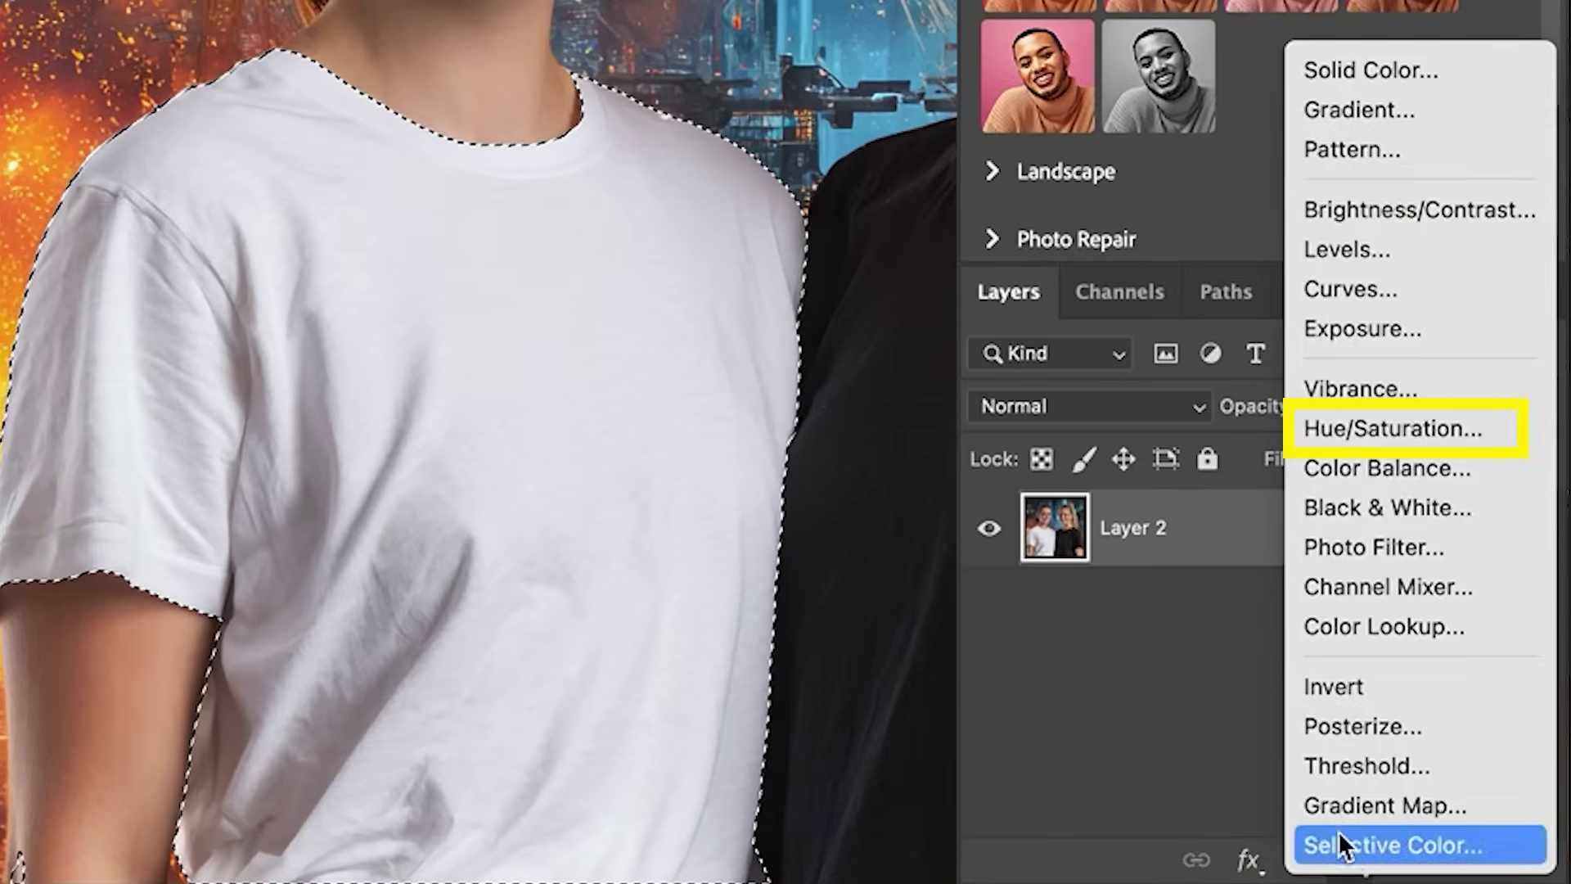
left_click(1348, 427)
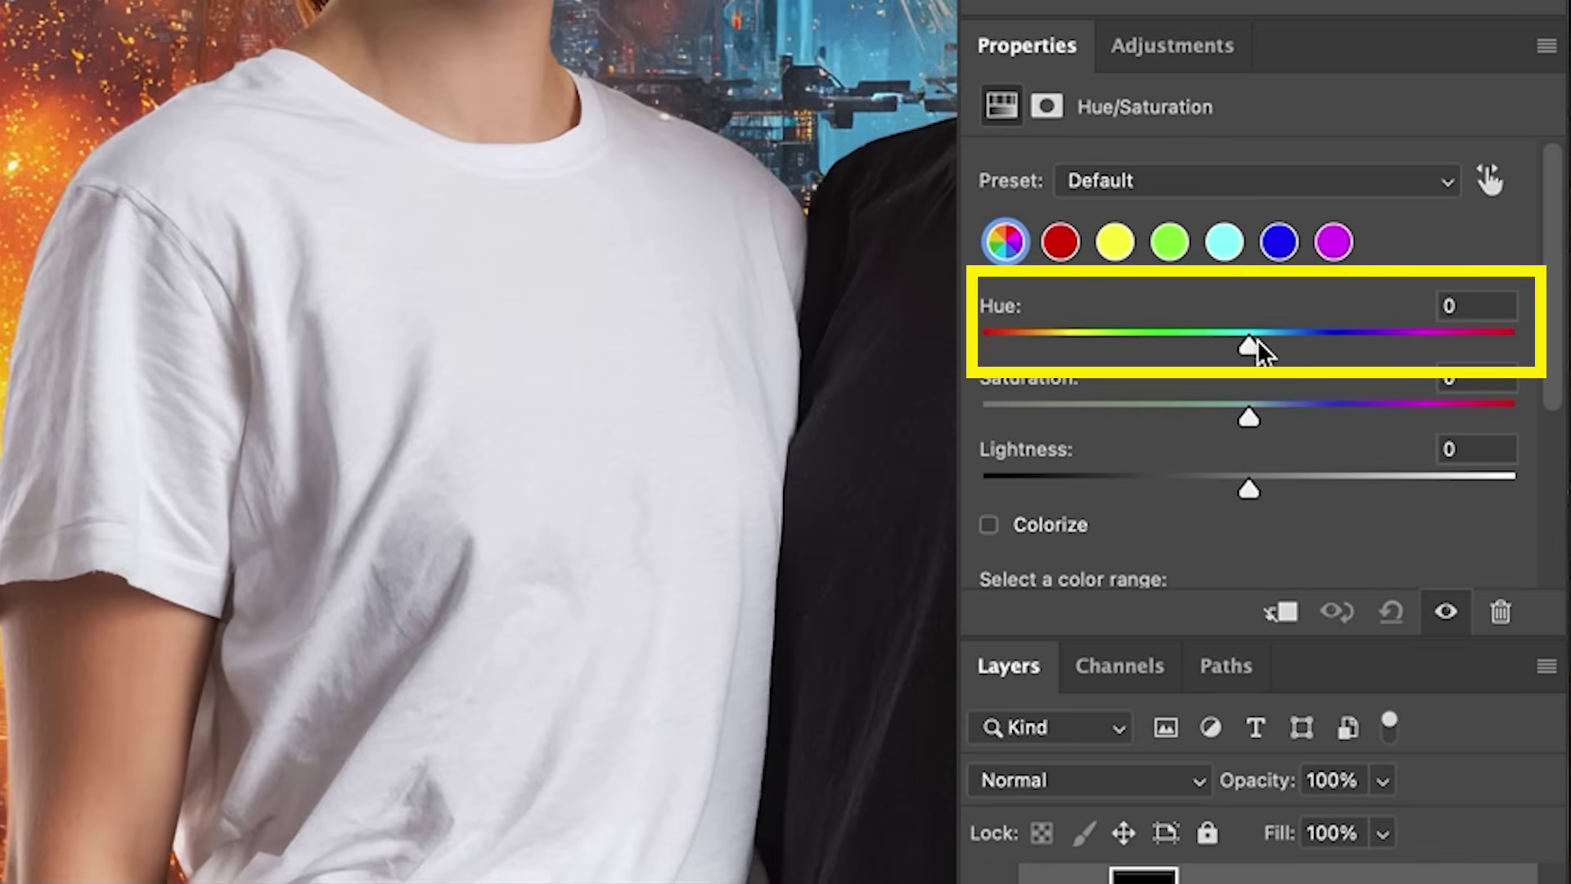
mouse_move(1259, 350)
left_mouse_down()
mouse_move(986, 349)
mouse_move(1508, 344)
mouse_move(1237, 351)
mouse_move(1252, 350)
left_mouse_up()
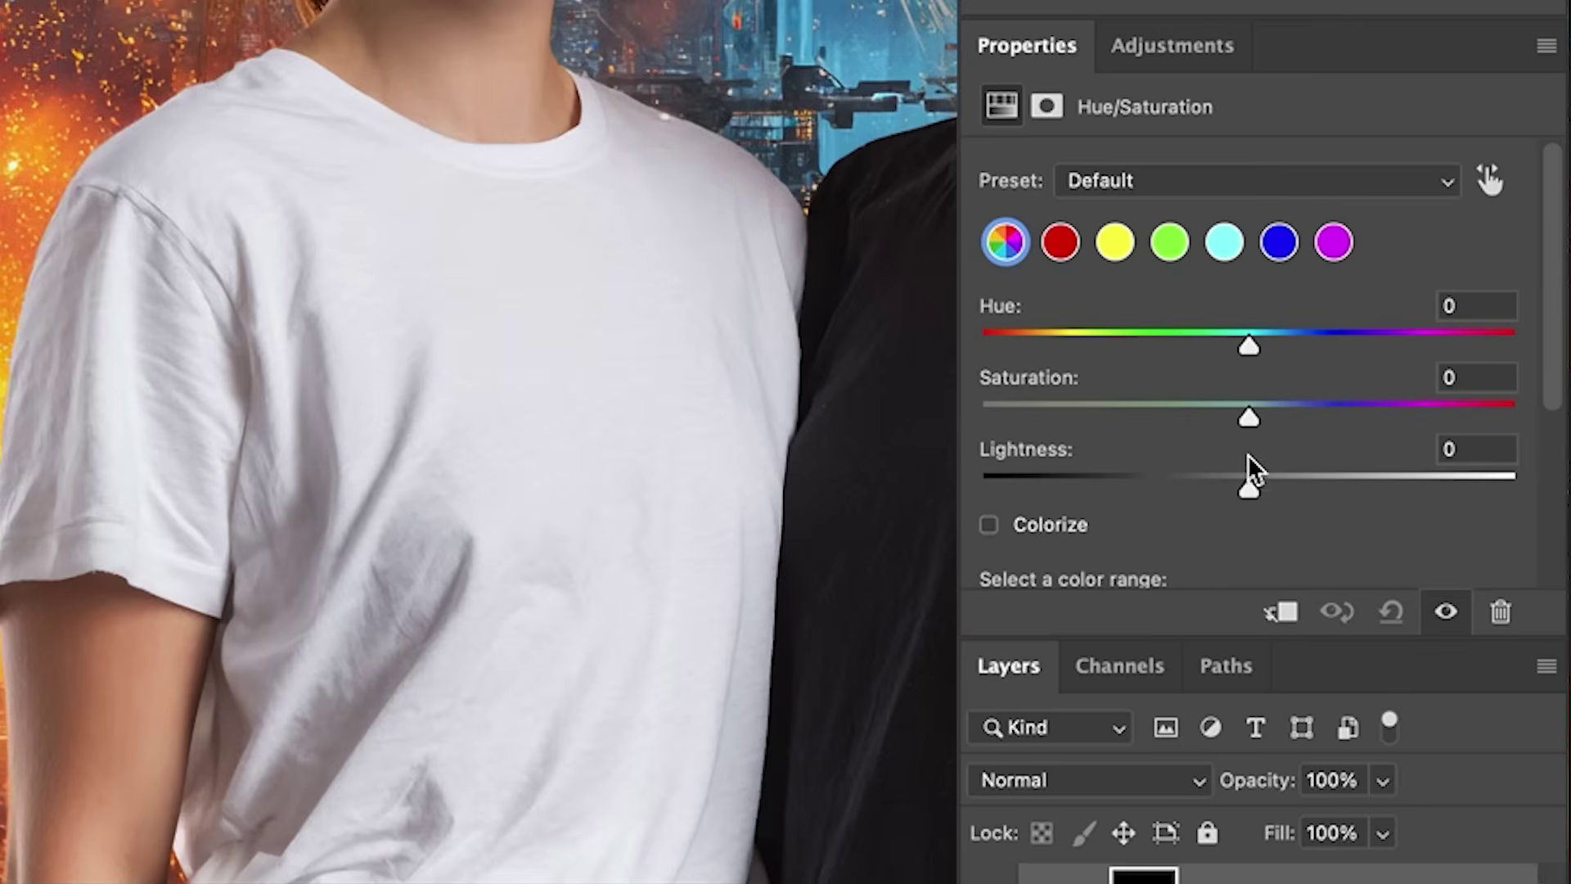
- Colorize the white shirt with Lightness -48, Saturation 25 and Hue shifted to 174
left_click(990, 525)
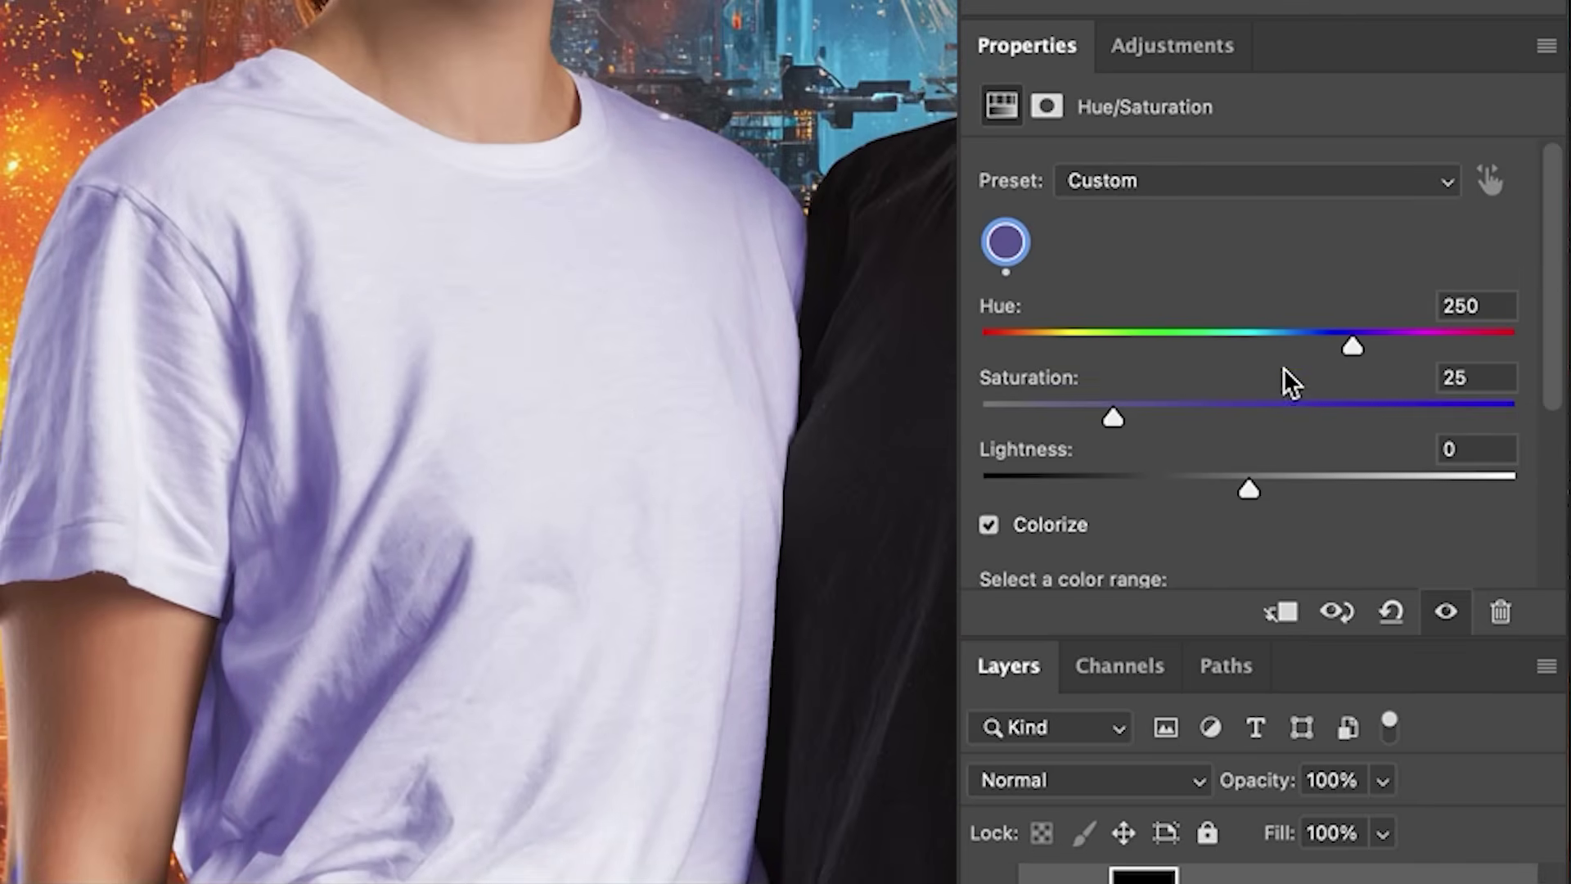
left_click_drag(1354, 352, 979, 347)
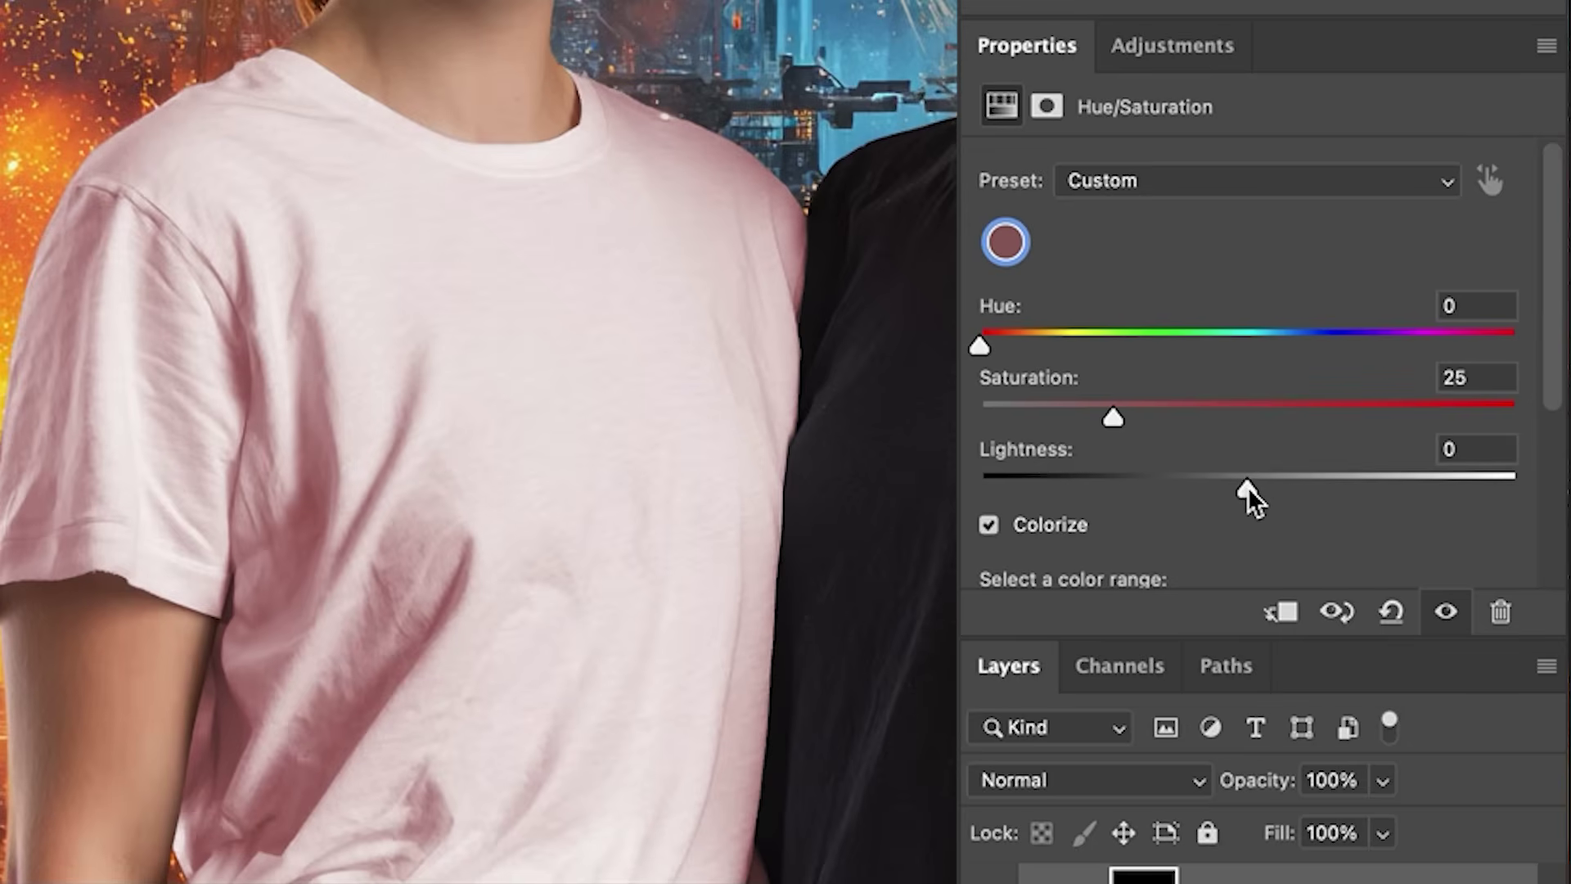
left_click_drag(1248, 488, 1125, 493)
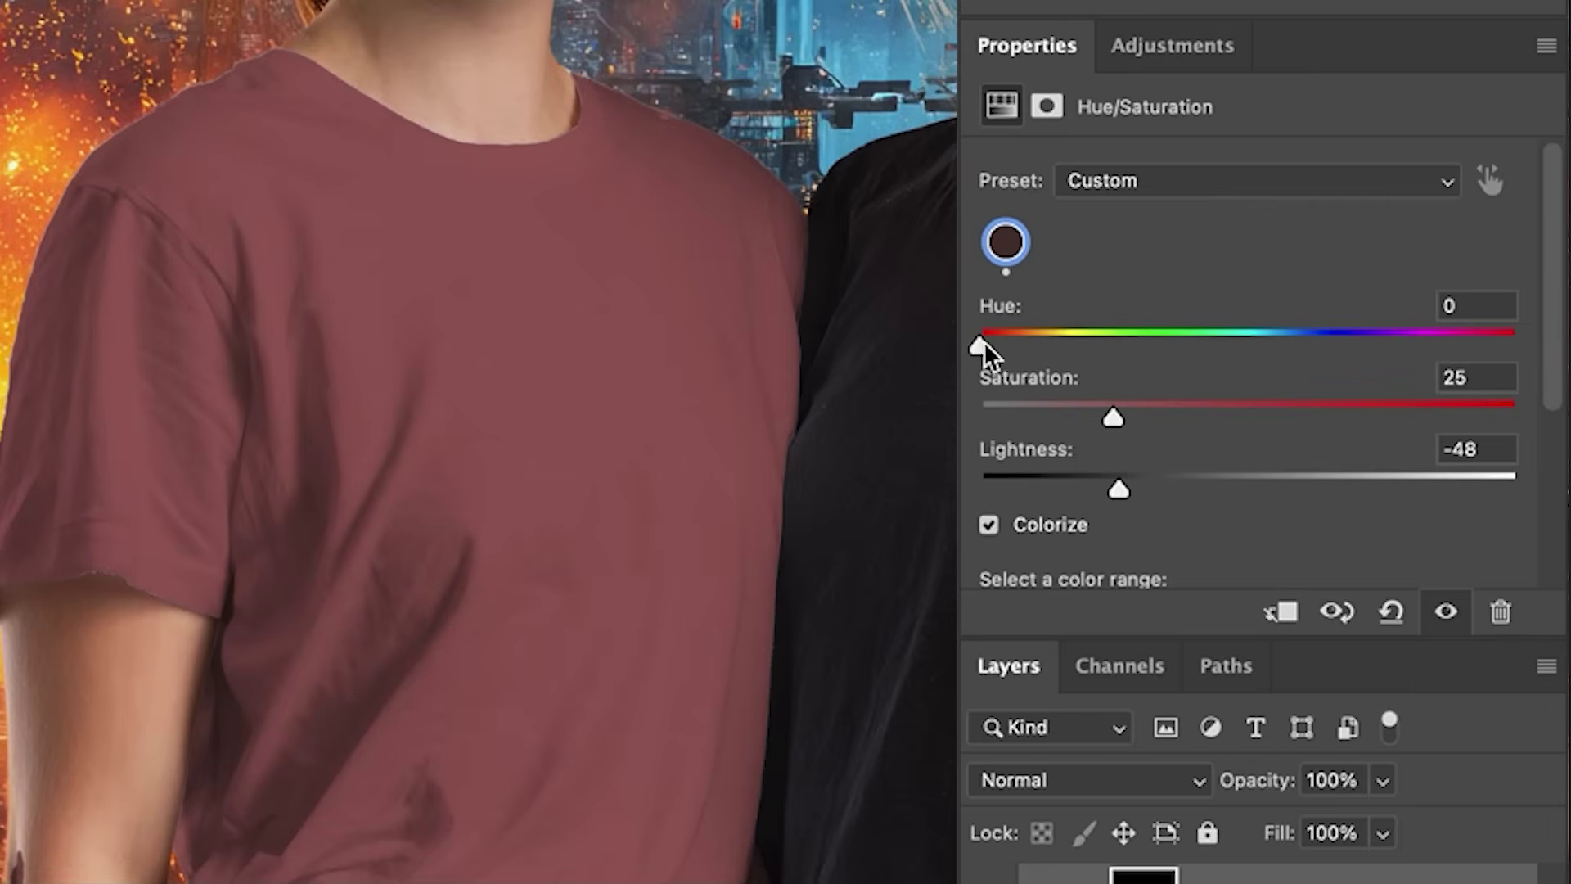
left_click(992, 525)
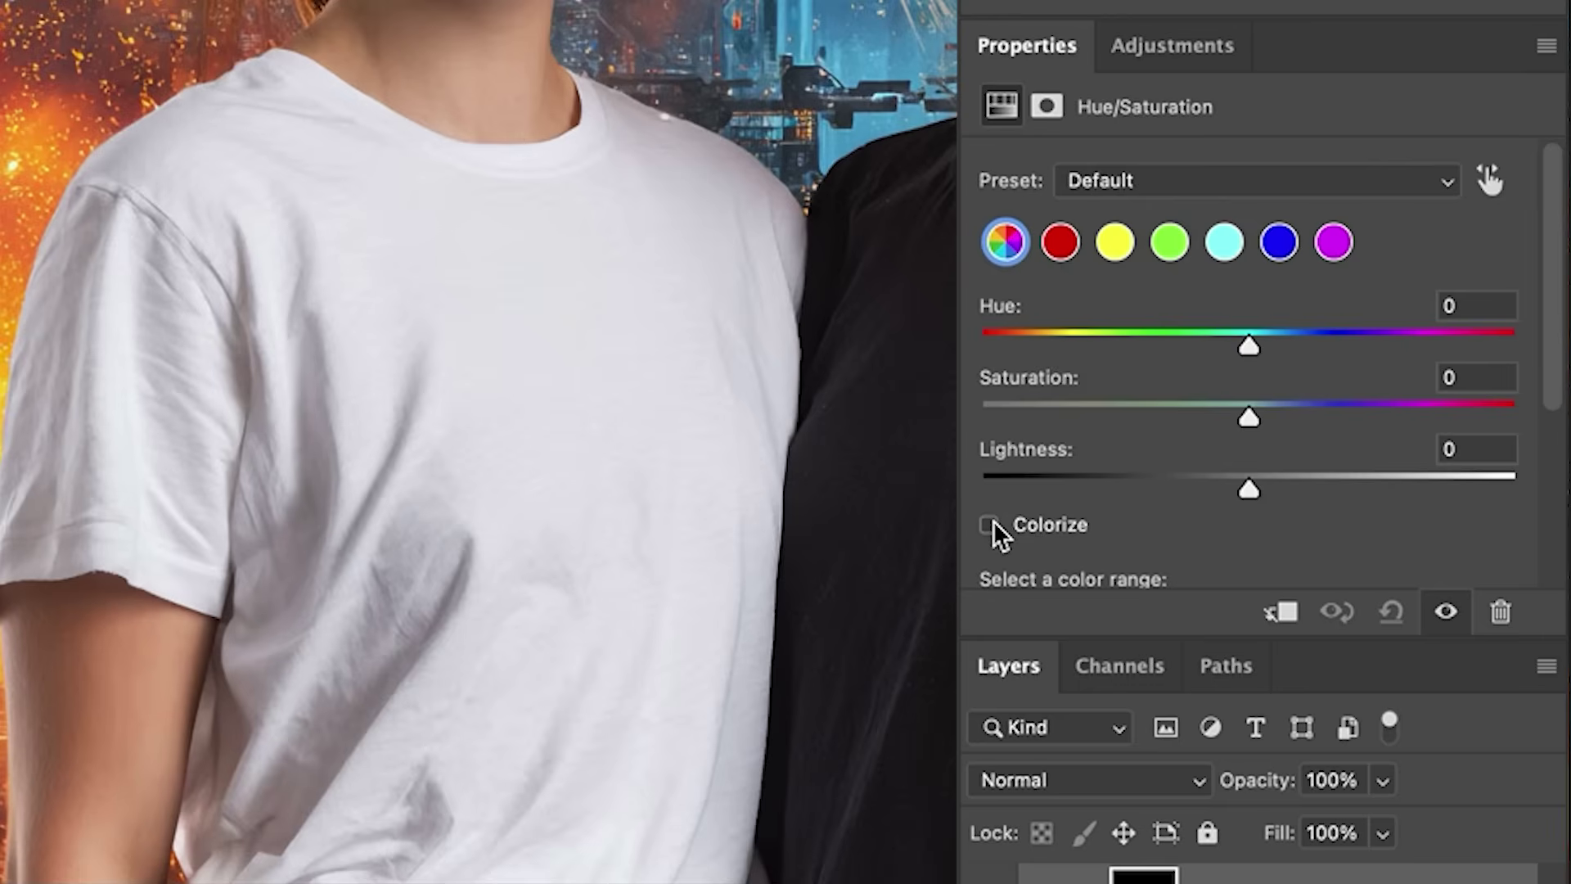
left_click_drag(1266, 491, 1104, 491)
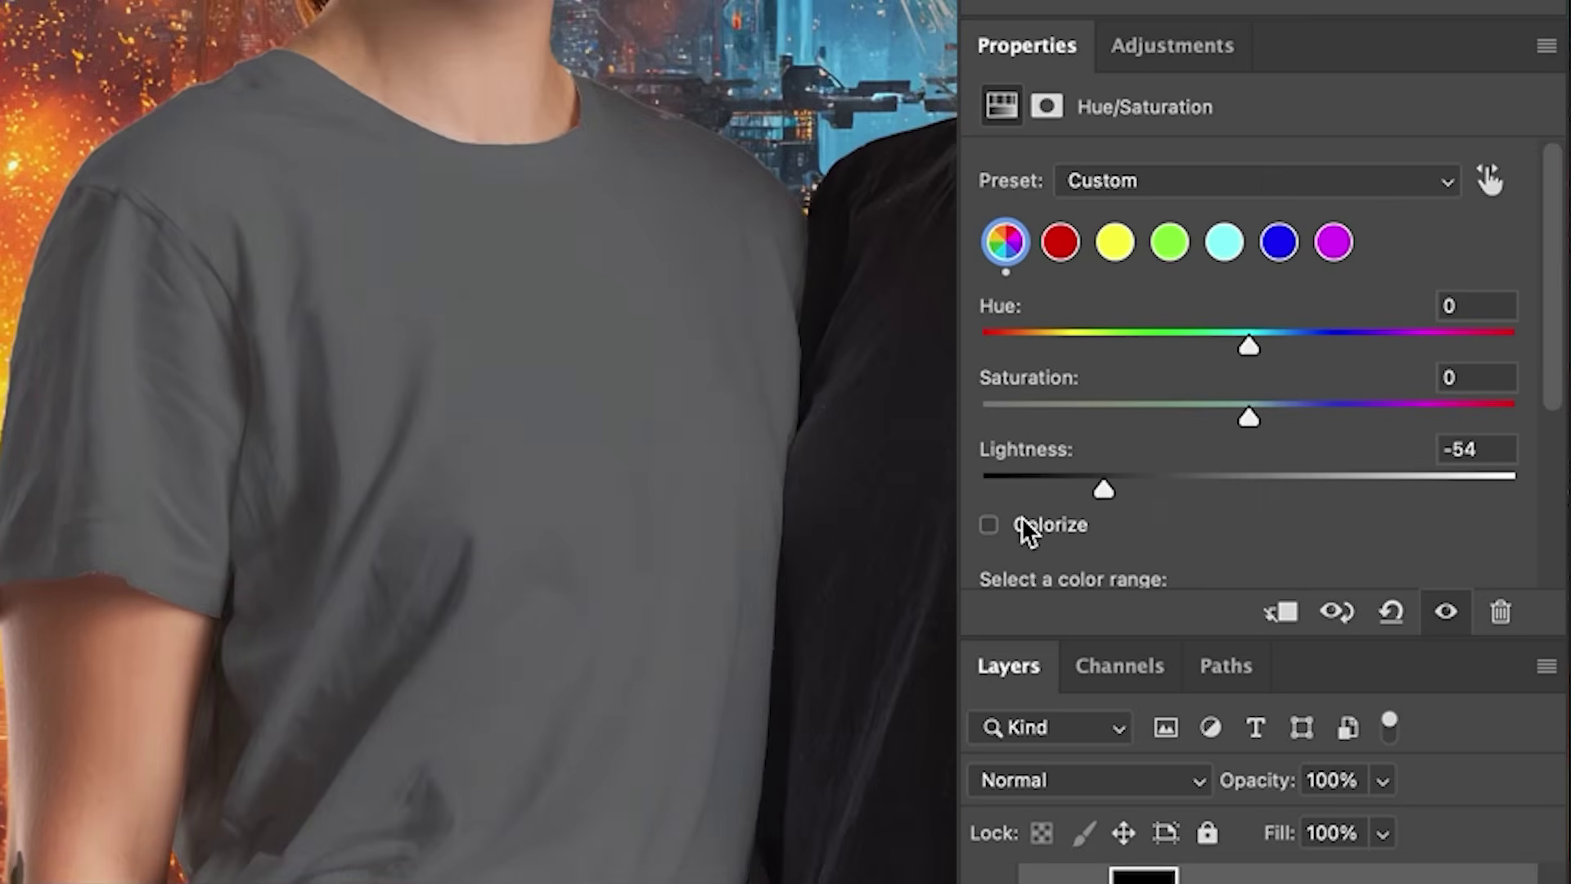
left_click(990, 526)
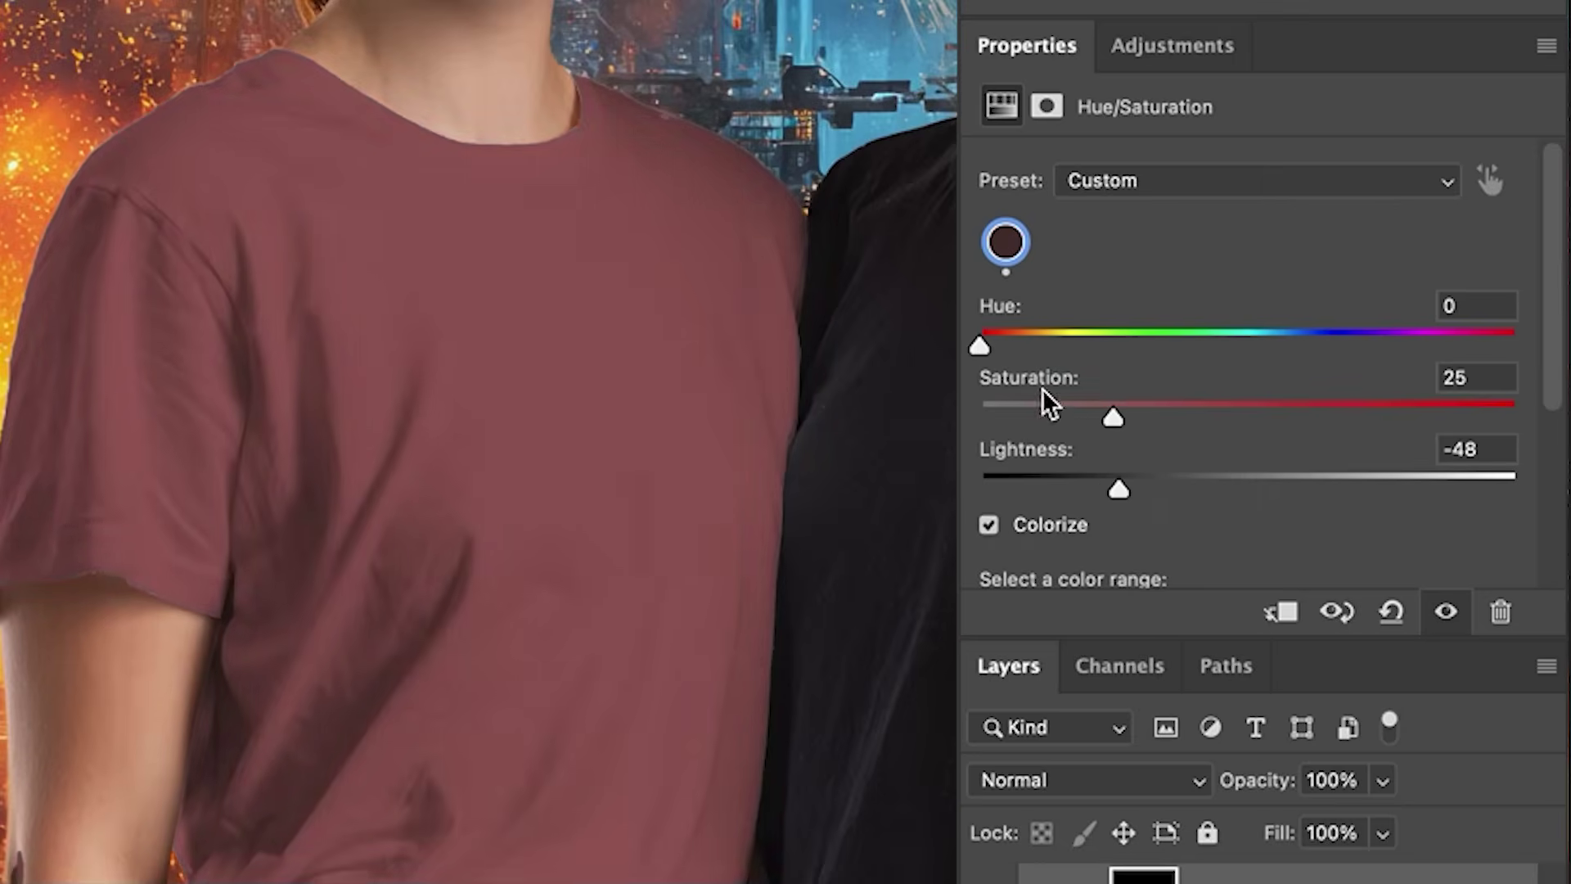
left_click_drag(979, 348, 1239, 351)
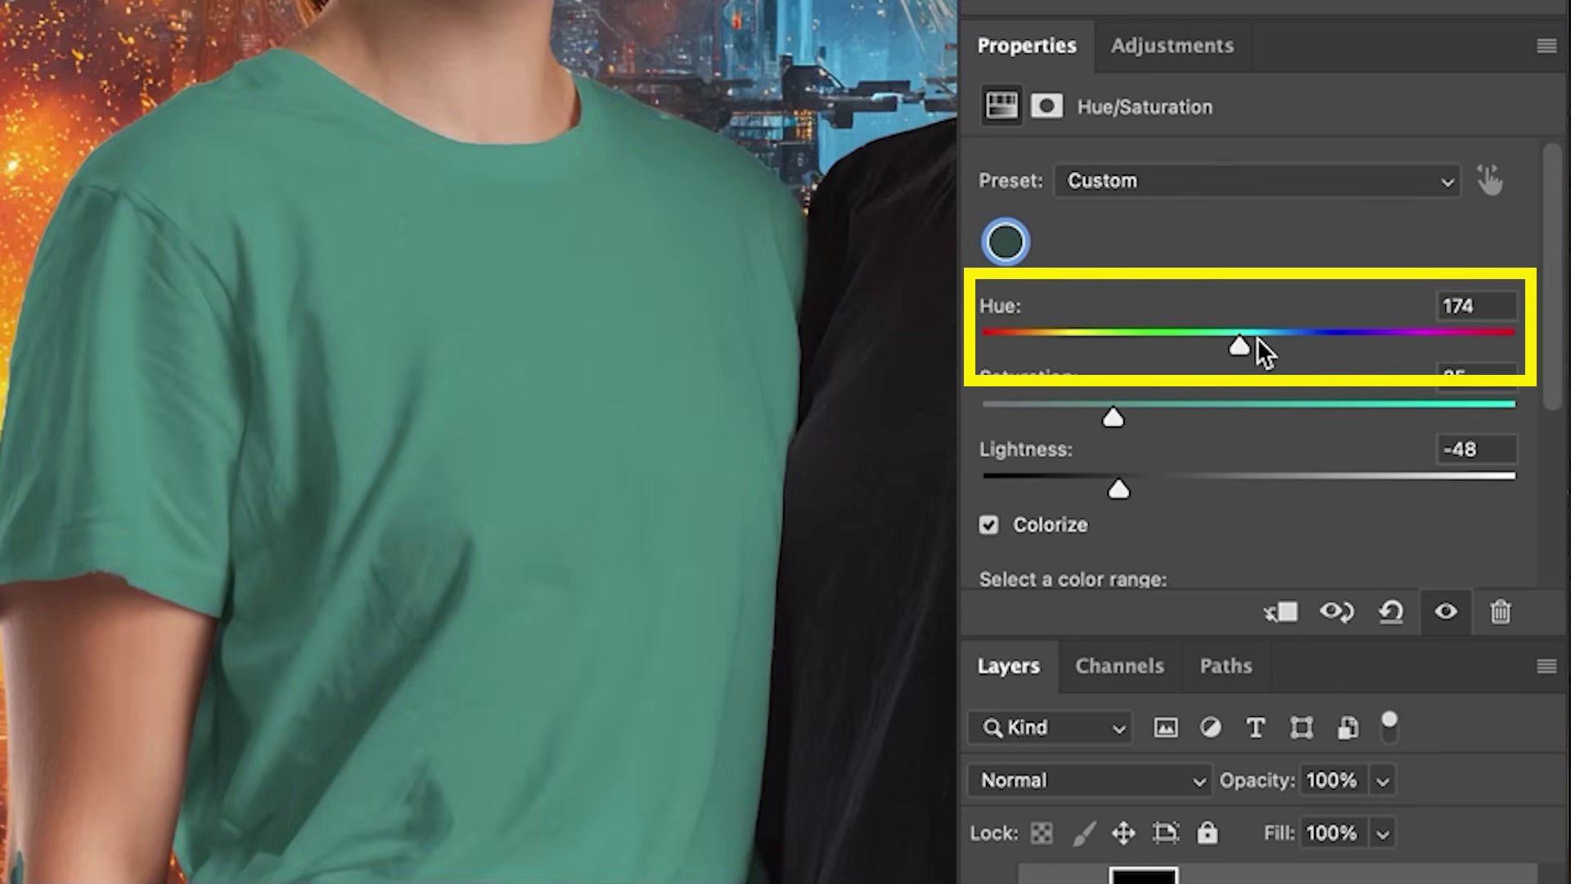
- Set the left shirt's tint to Hue 212, Saturation 65, Lightness -55
left_click_drag(1241, 353, 1300, 356)
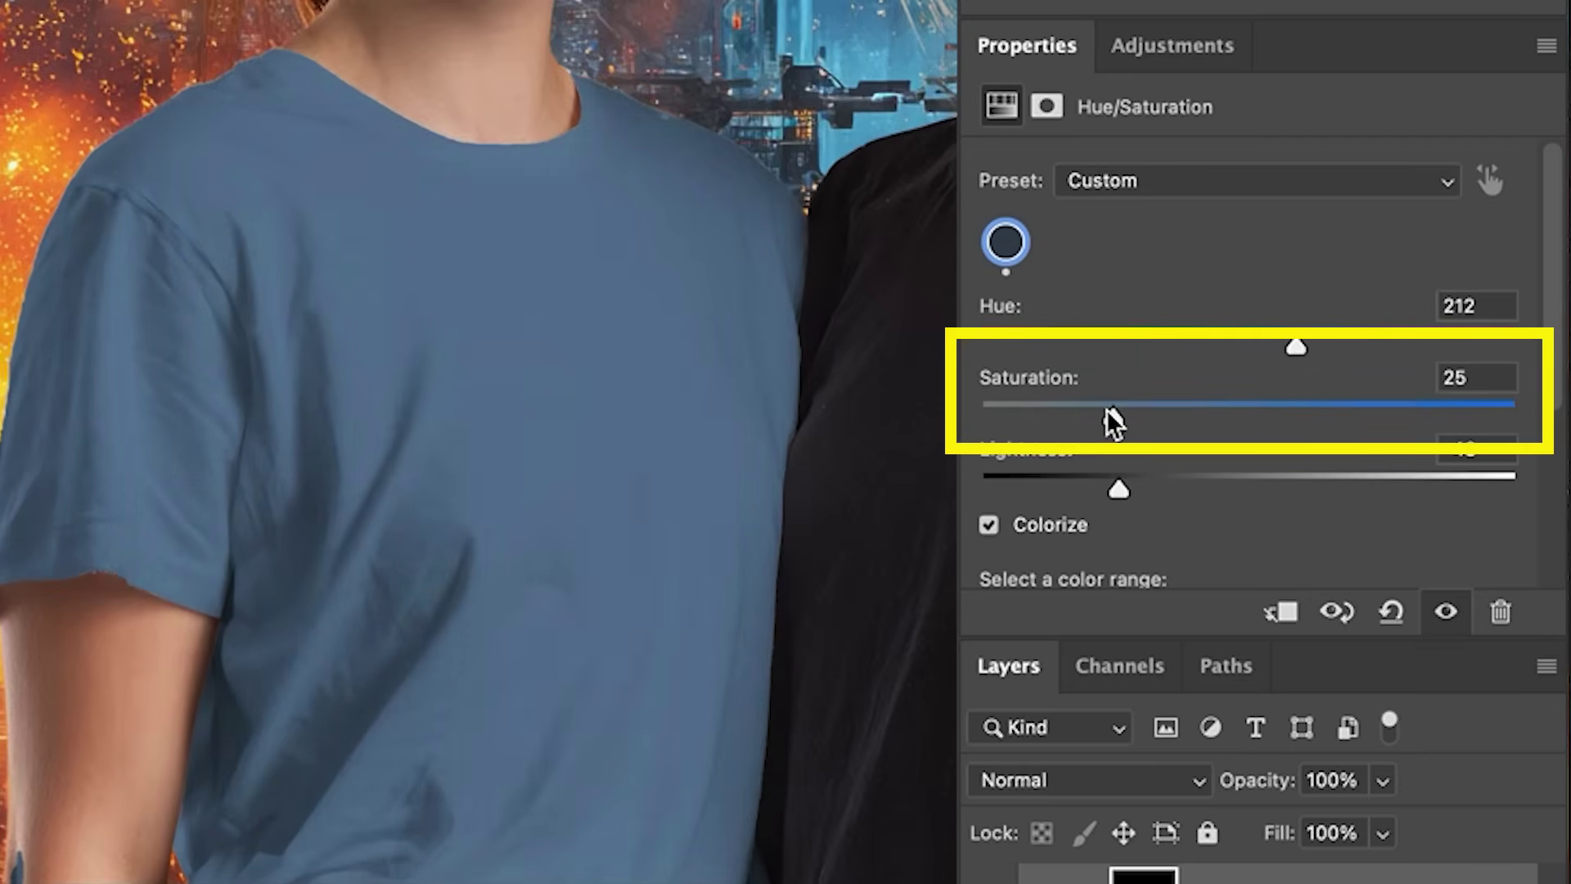
left_click_drag(1111, 422, 1331, 416)
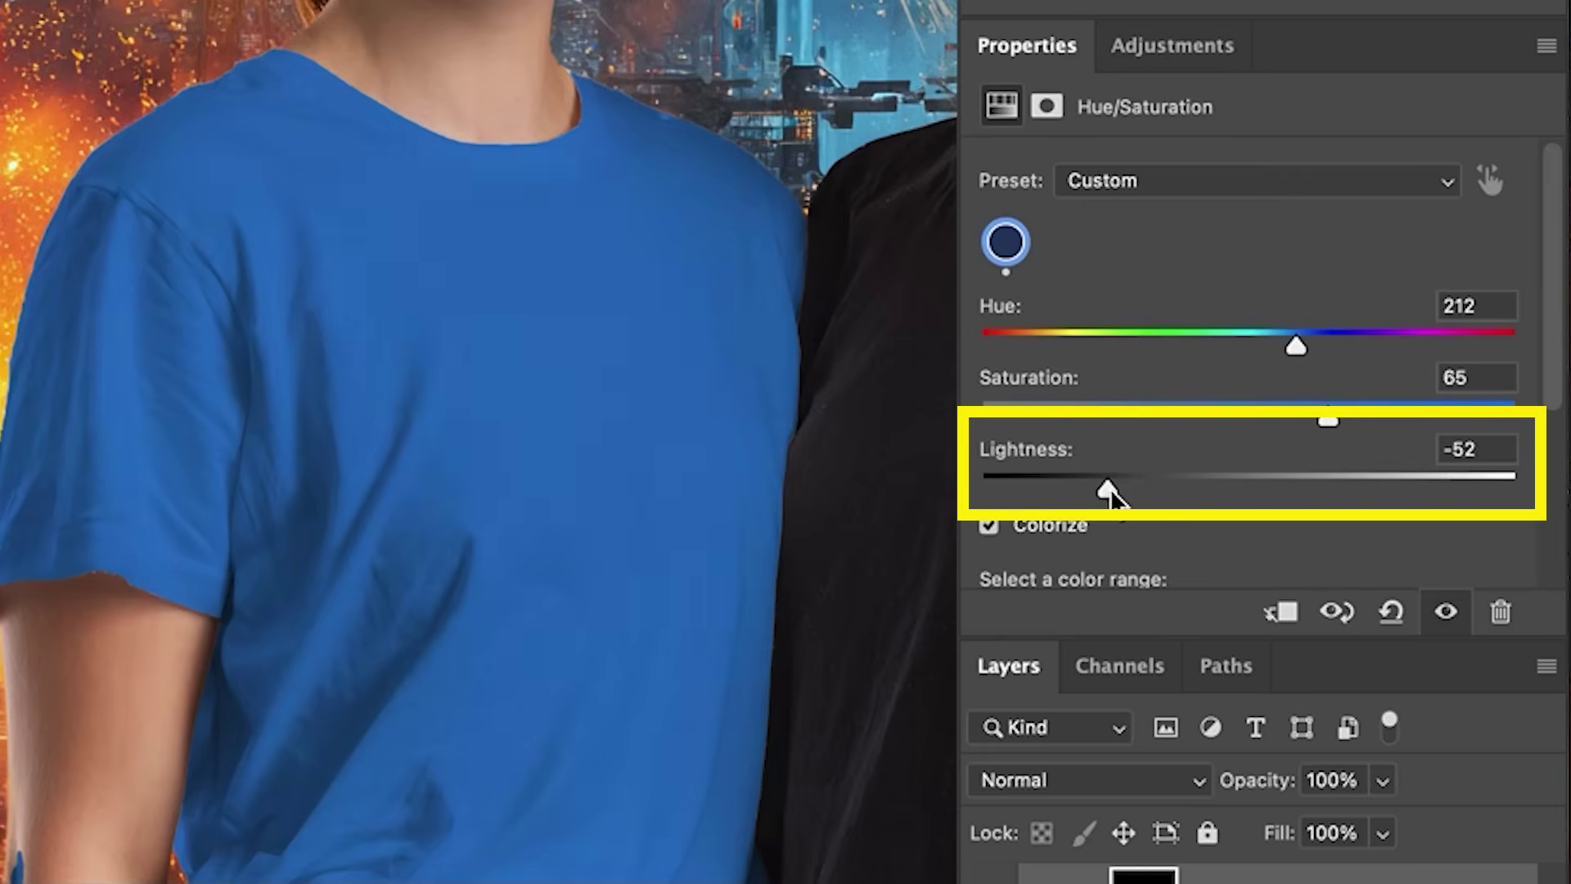
mouse_move(1115, 497)
left_mouse_down()
mouse_move(1077, 493)
mouse_move(1180, 499)
mouse_move(1094, 496)
mouse_move(1108, 493)
left_mouse_up()
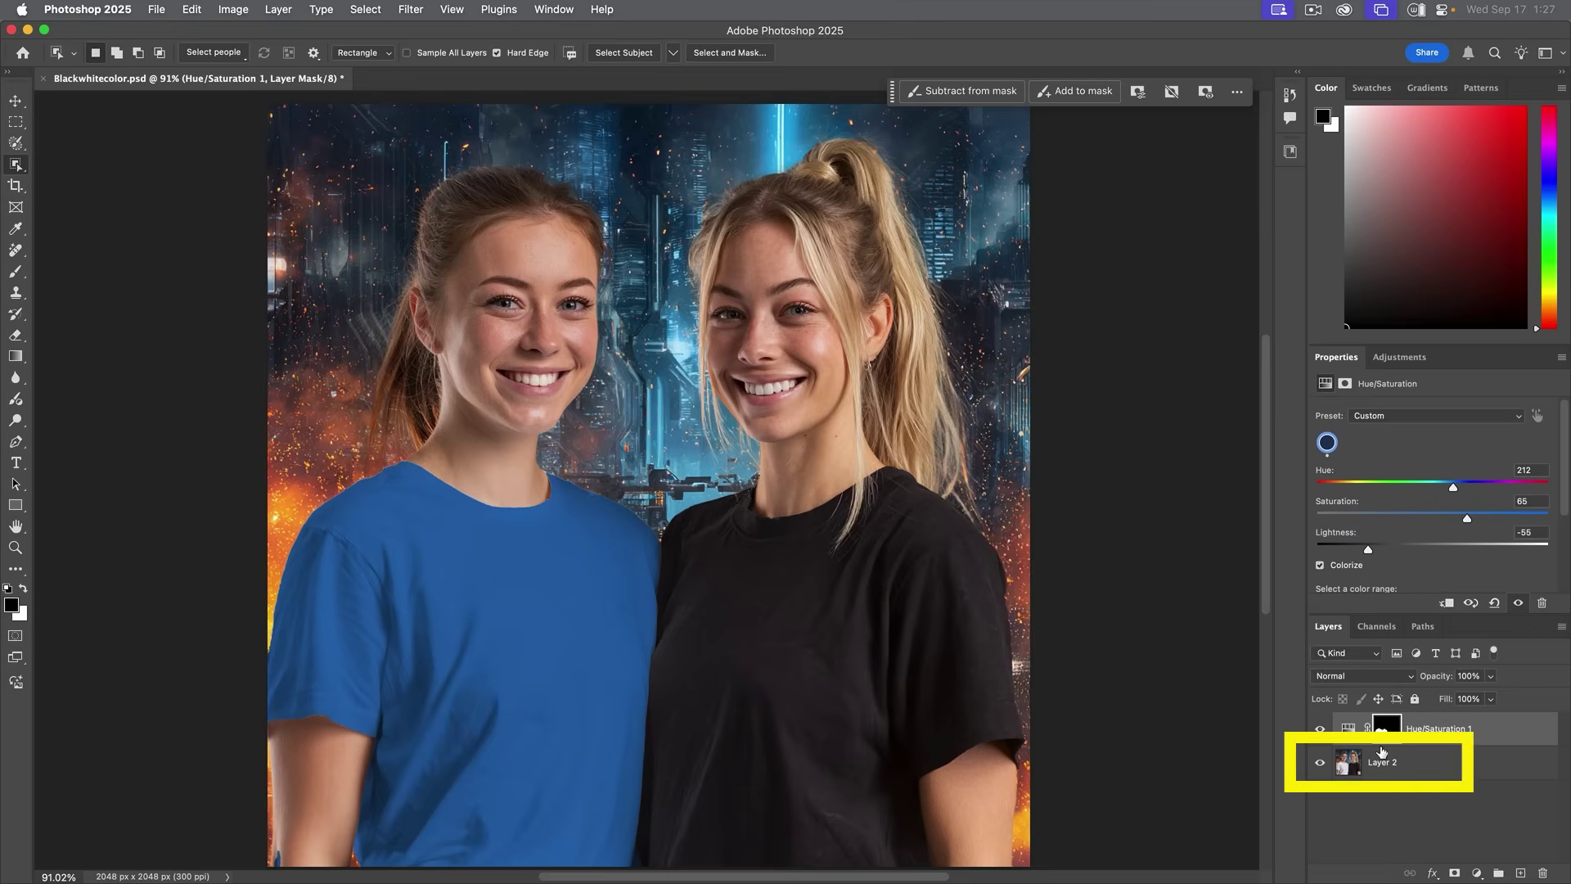
- On Layer 2, box the black T-shirt with an Object Selection rectangle
left_click(1390, 763)
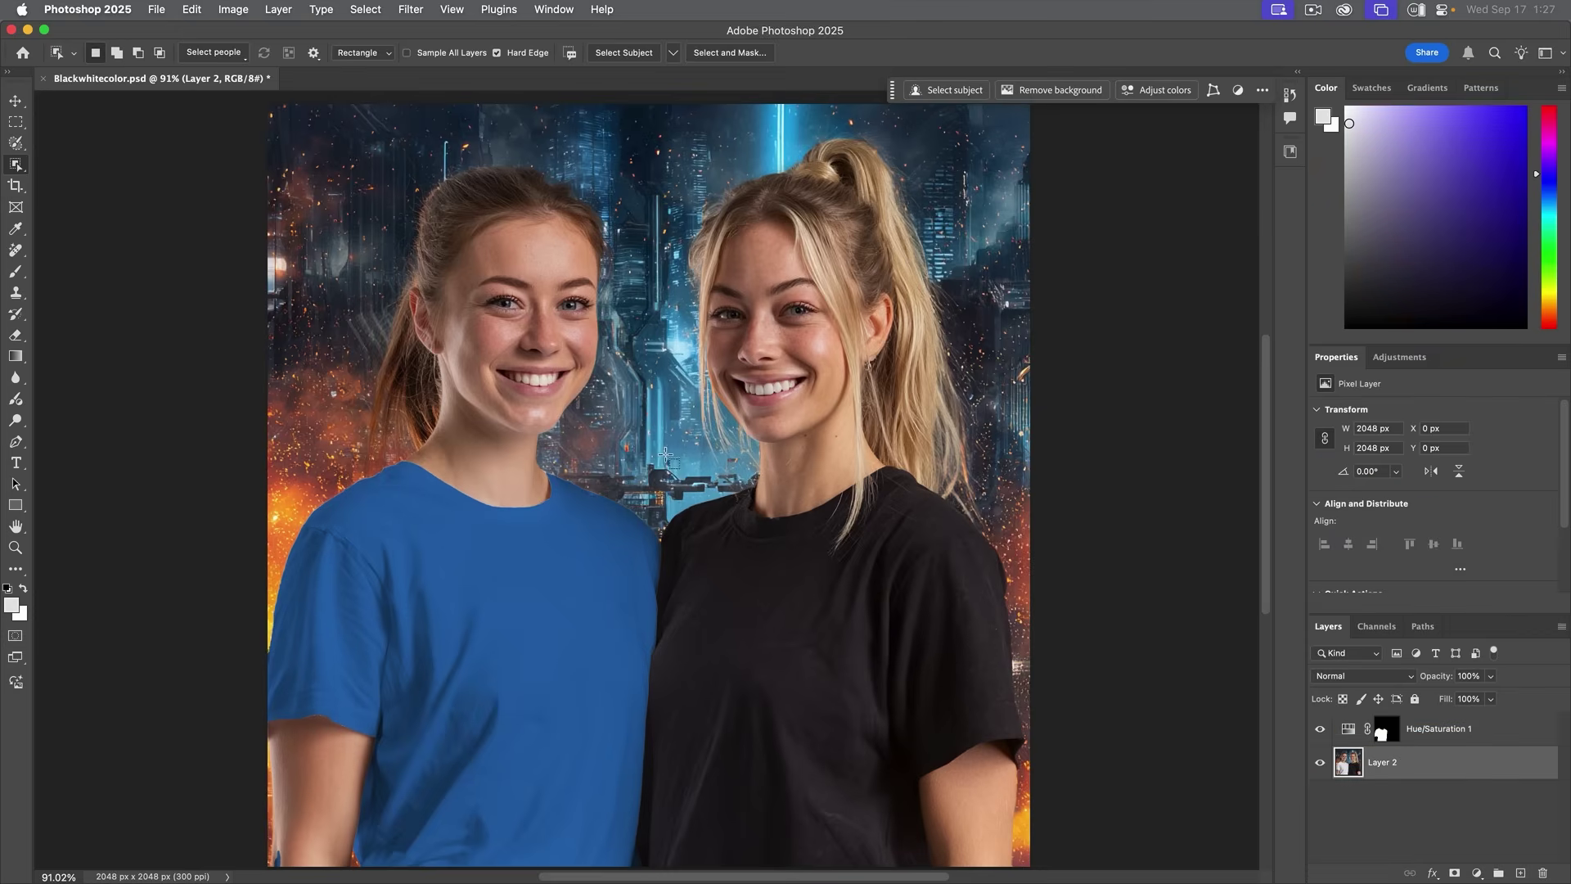
left_click_drag(663, 462, 1014, 830)
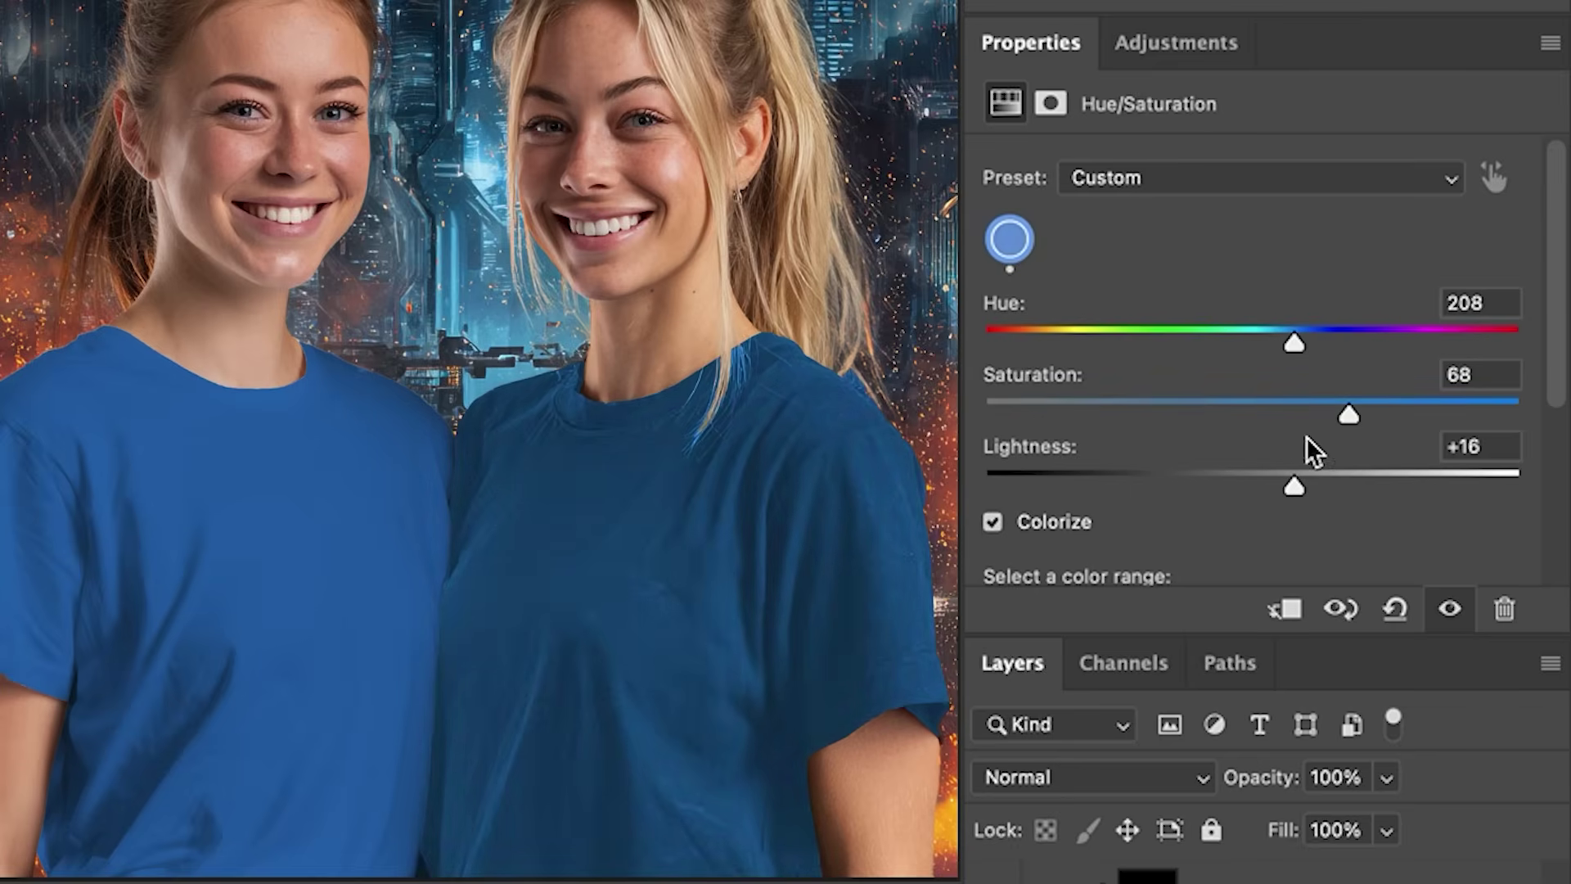
- Raise the Hue/Saturation Saturation slider to 71
mouse_move(1351, 416)
left_mouse_down()
mouse_move(1379, 409)
mouse_move(1362, 409)
left_mouse_up()
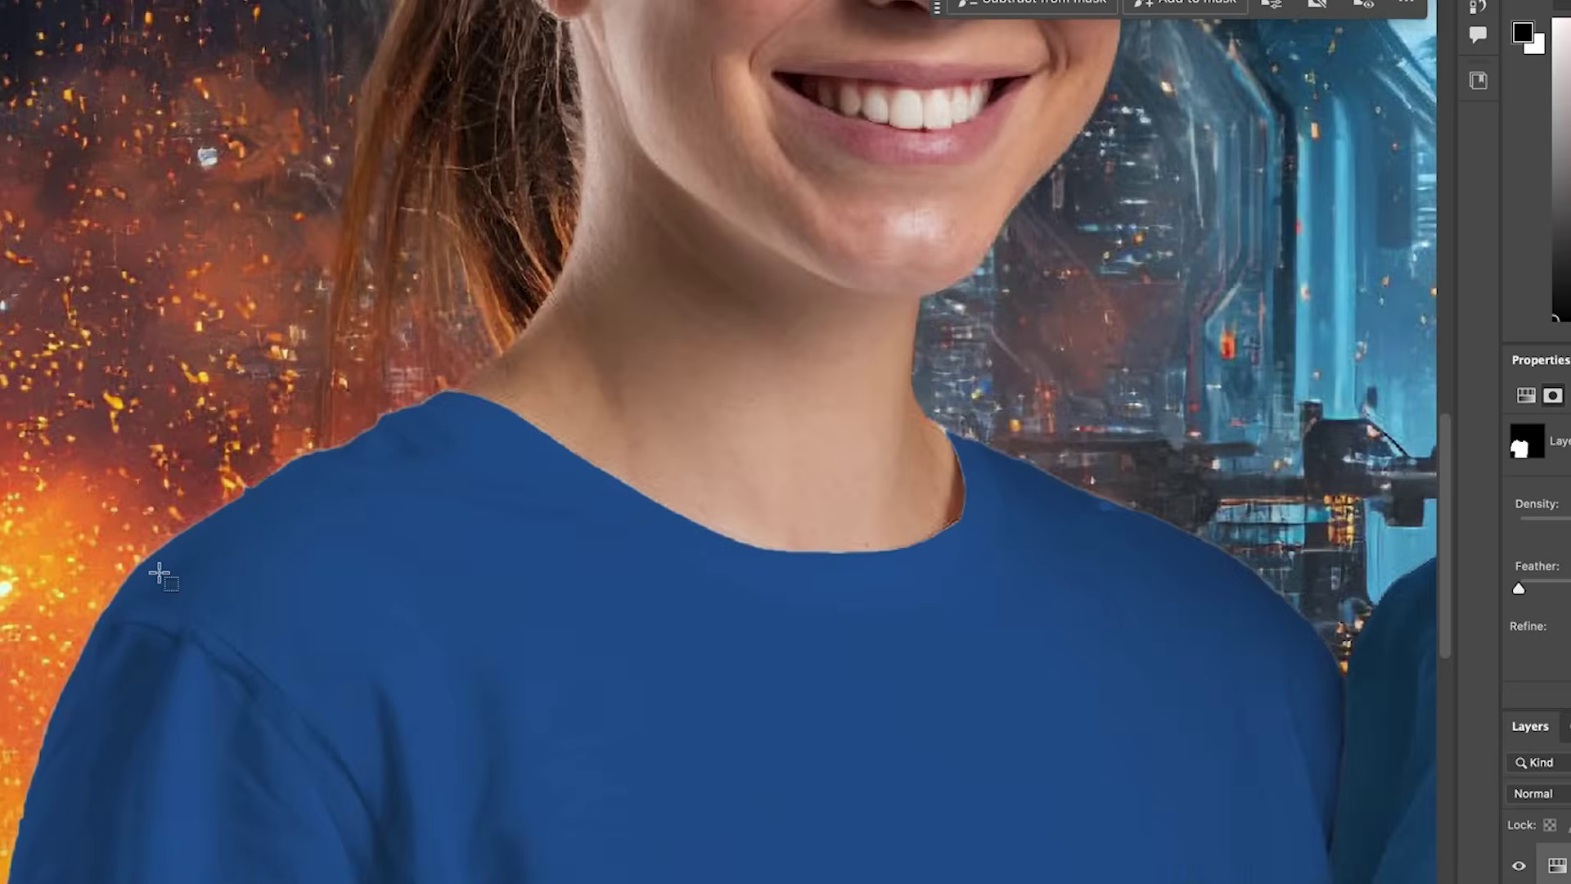
- Load the Hue/Saturation 1 layer mask as a selection around the left woman's shirt
scroll(503, 438, "down", 2)
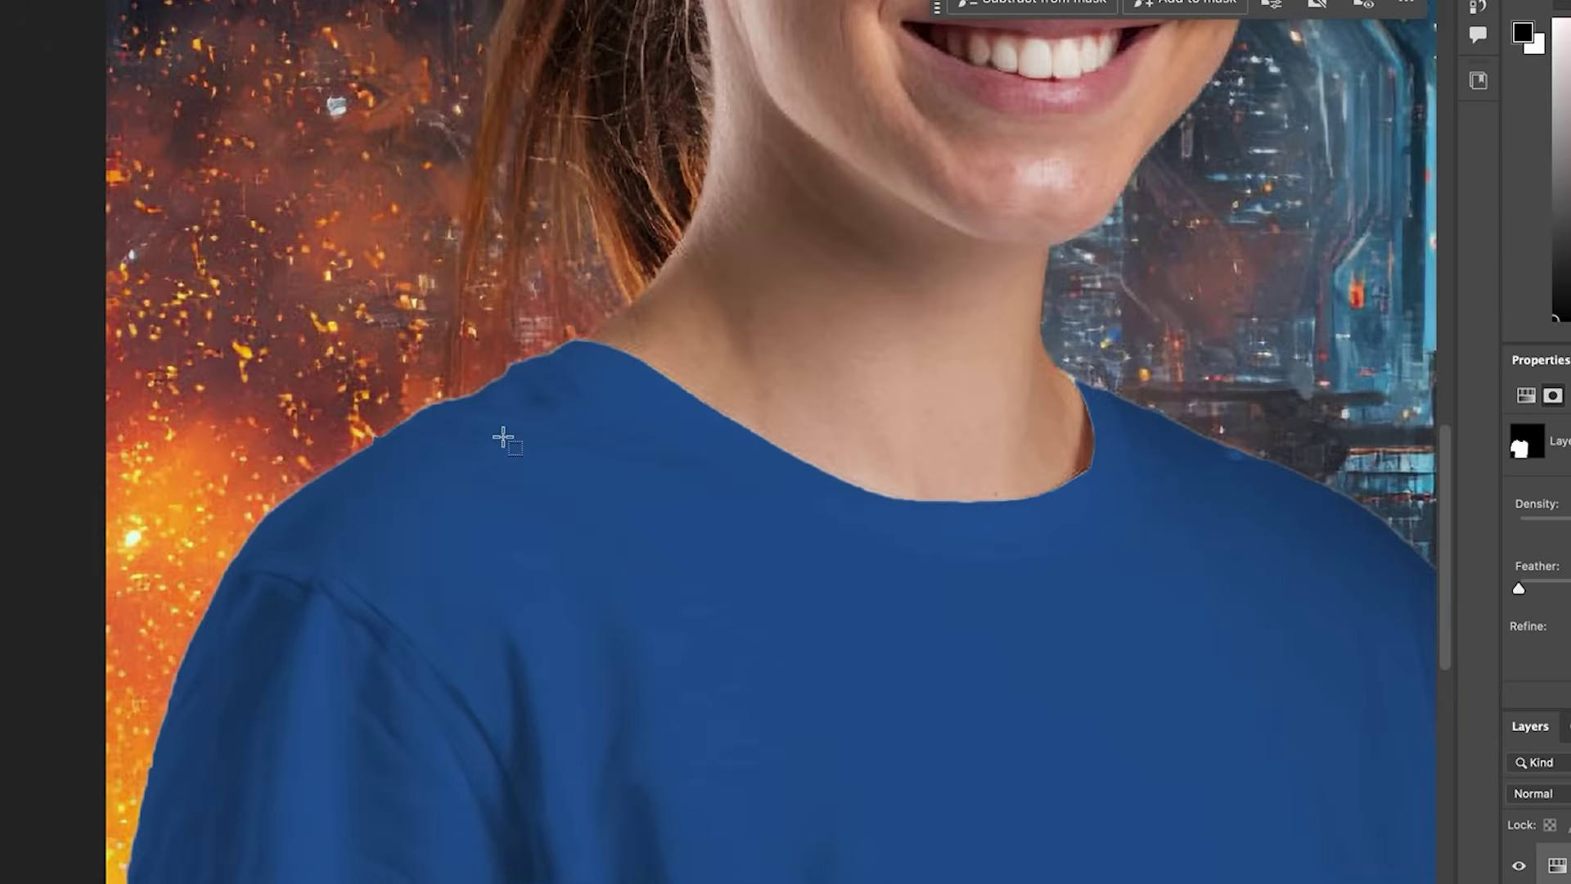
scroll(687, 466, "down", 2)
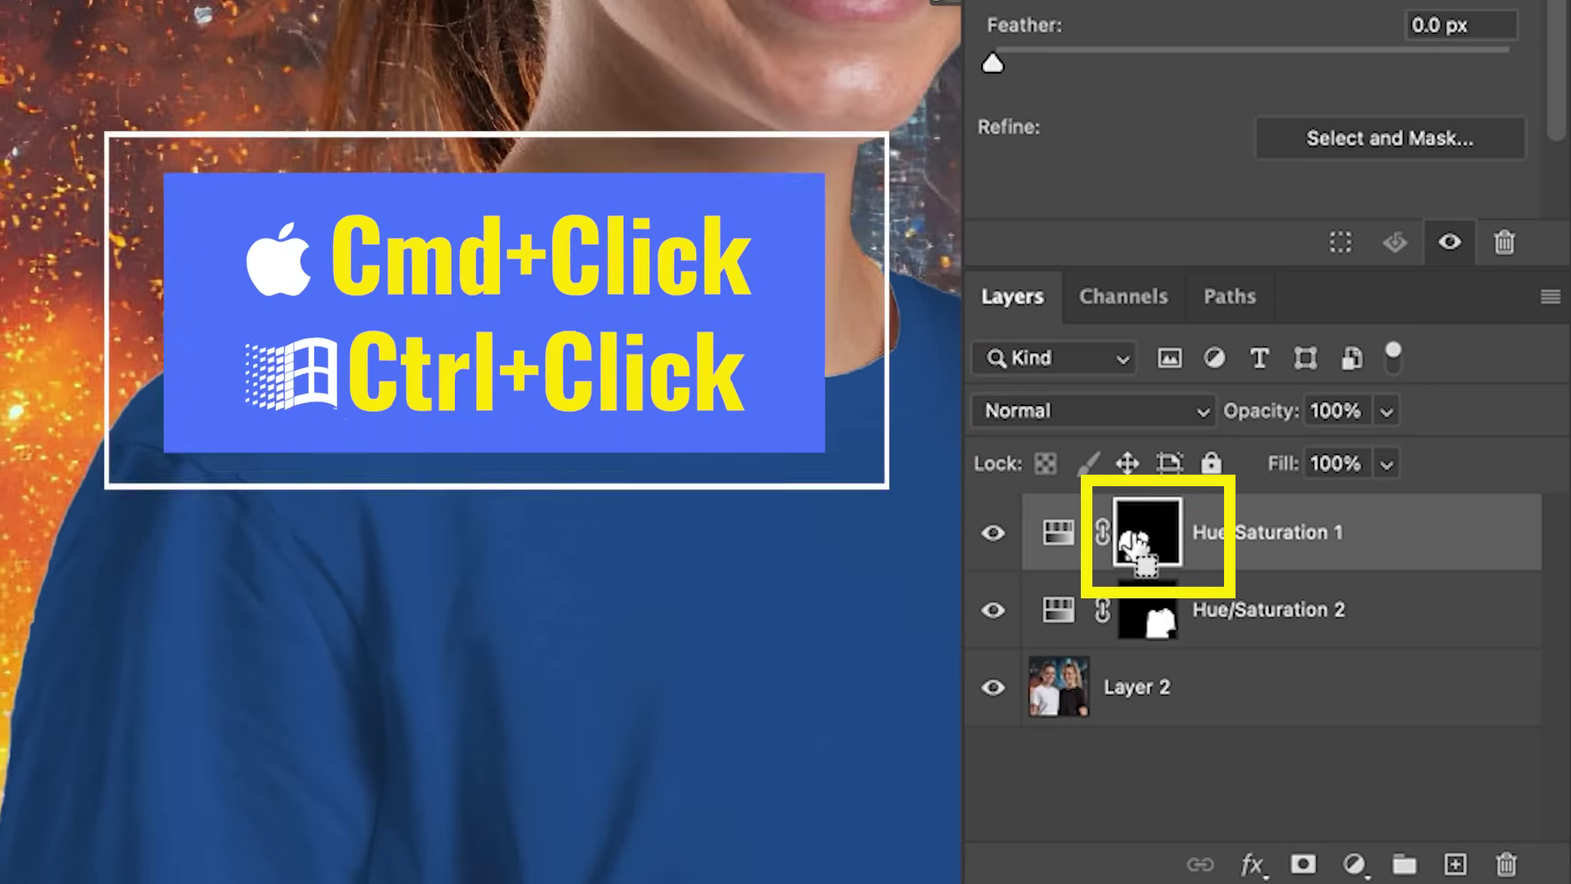
left_click(1136, 546, "super")
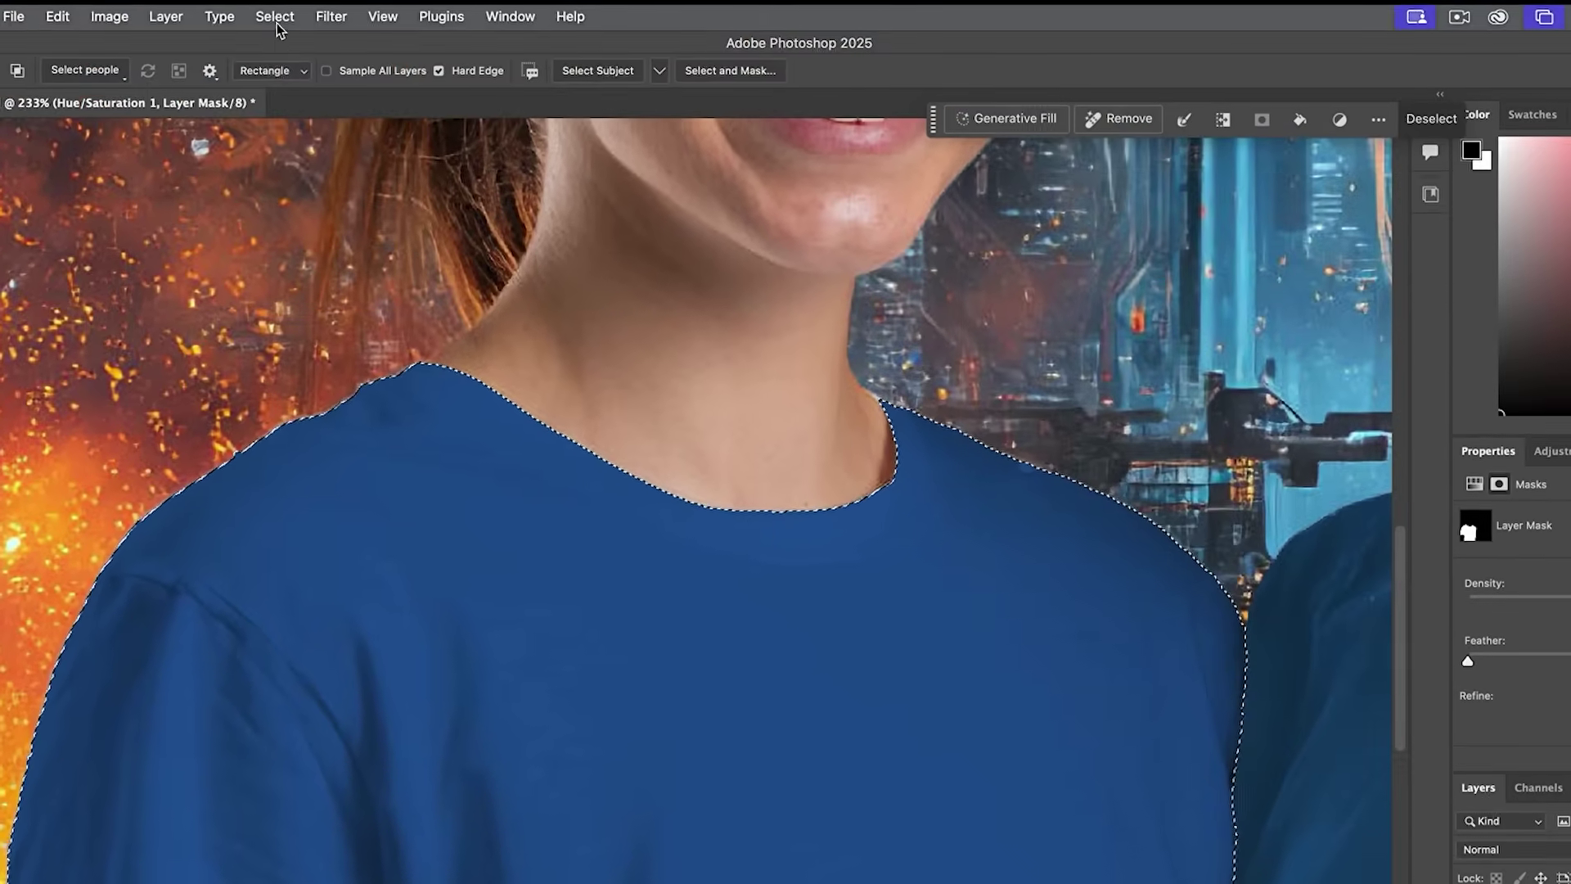
left_click(277, 20)
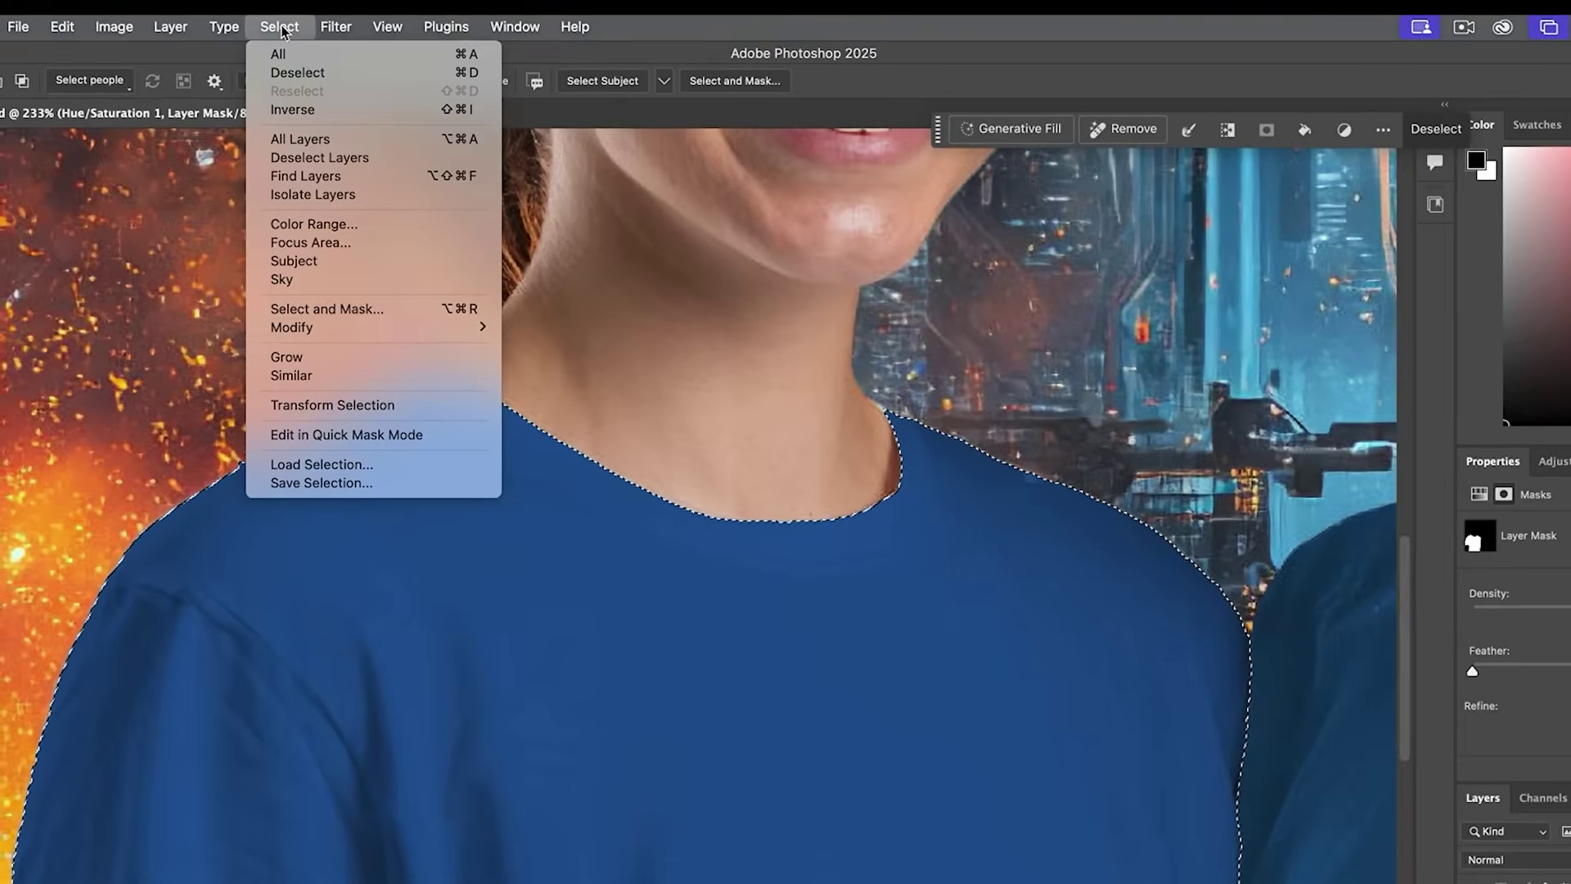
- Expand the shirt selection by 2 pixels with Select > Modify > Expand
mouse_move(313, 312)
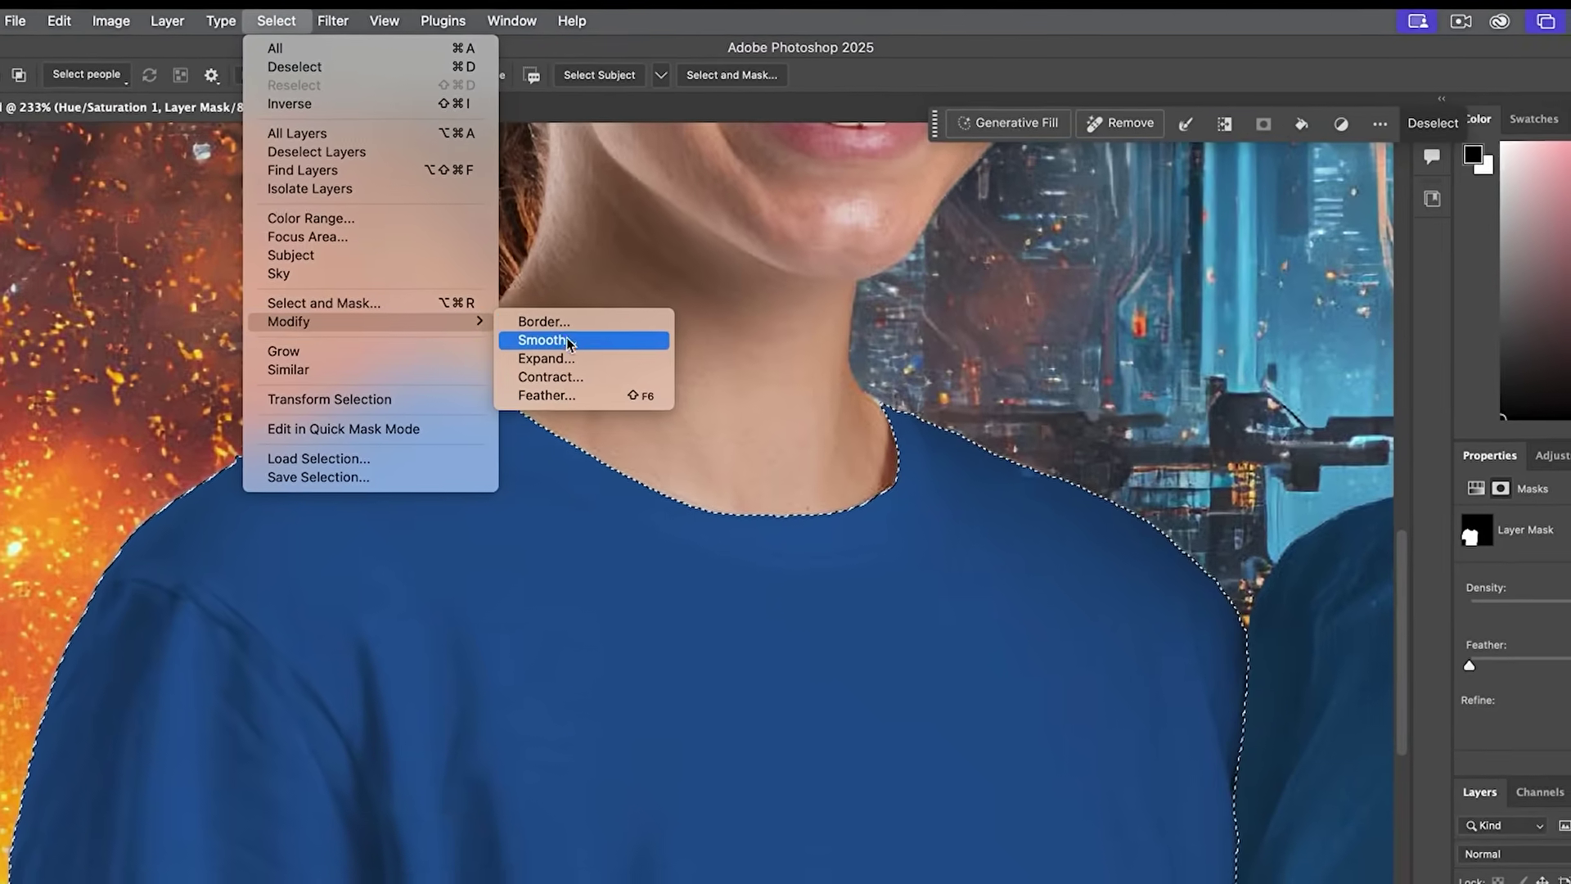
left_click(537, 349)
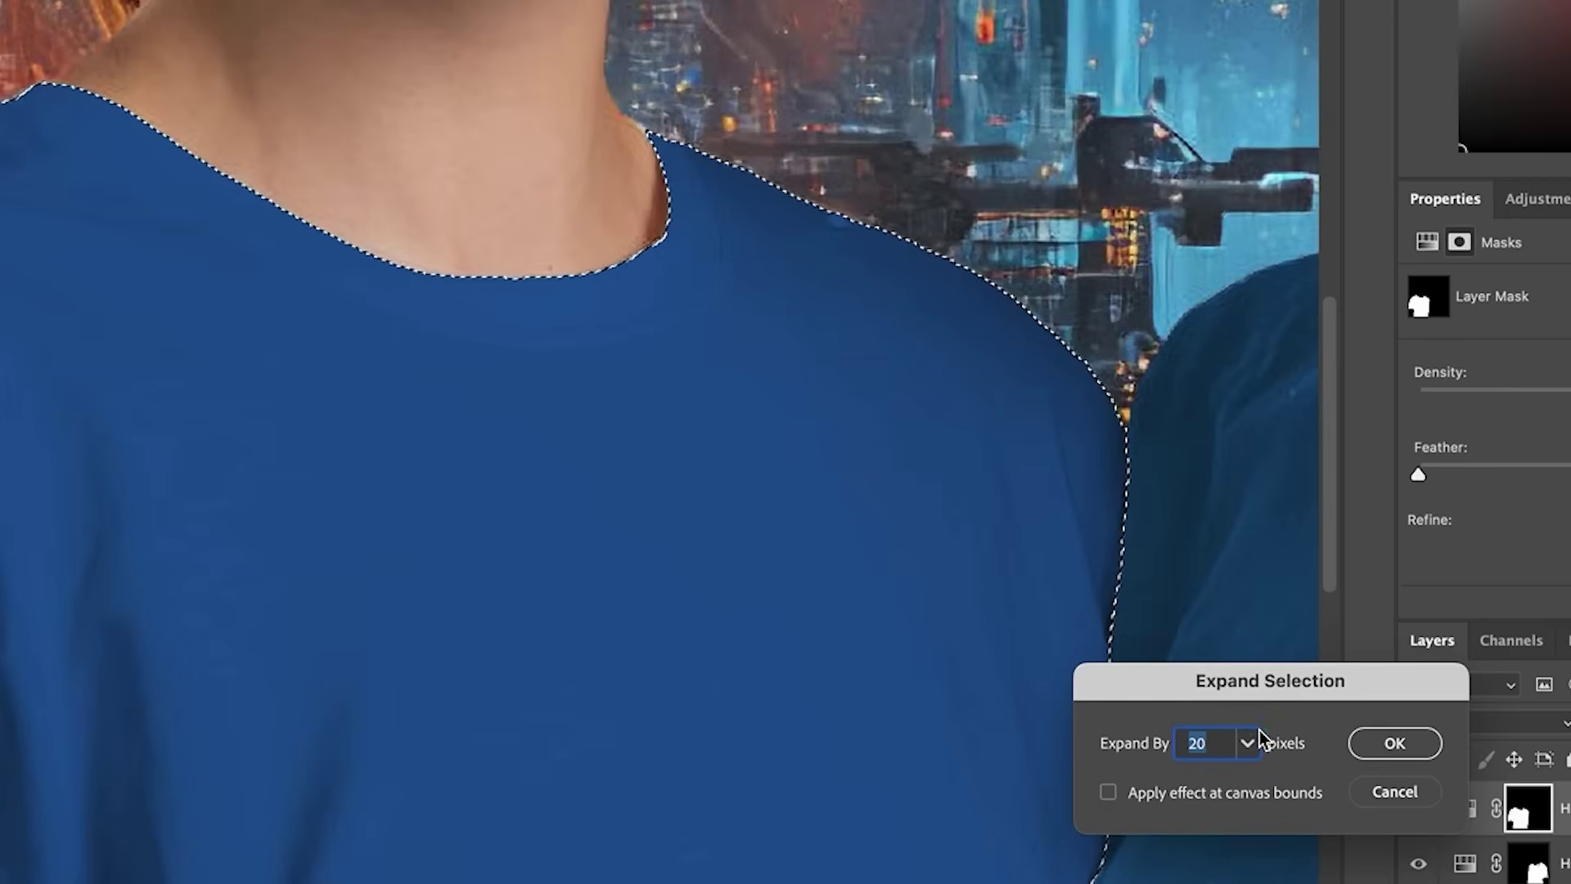
type("2")
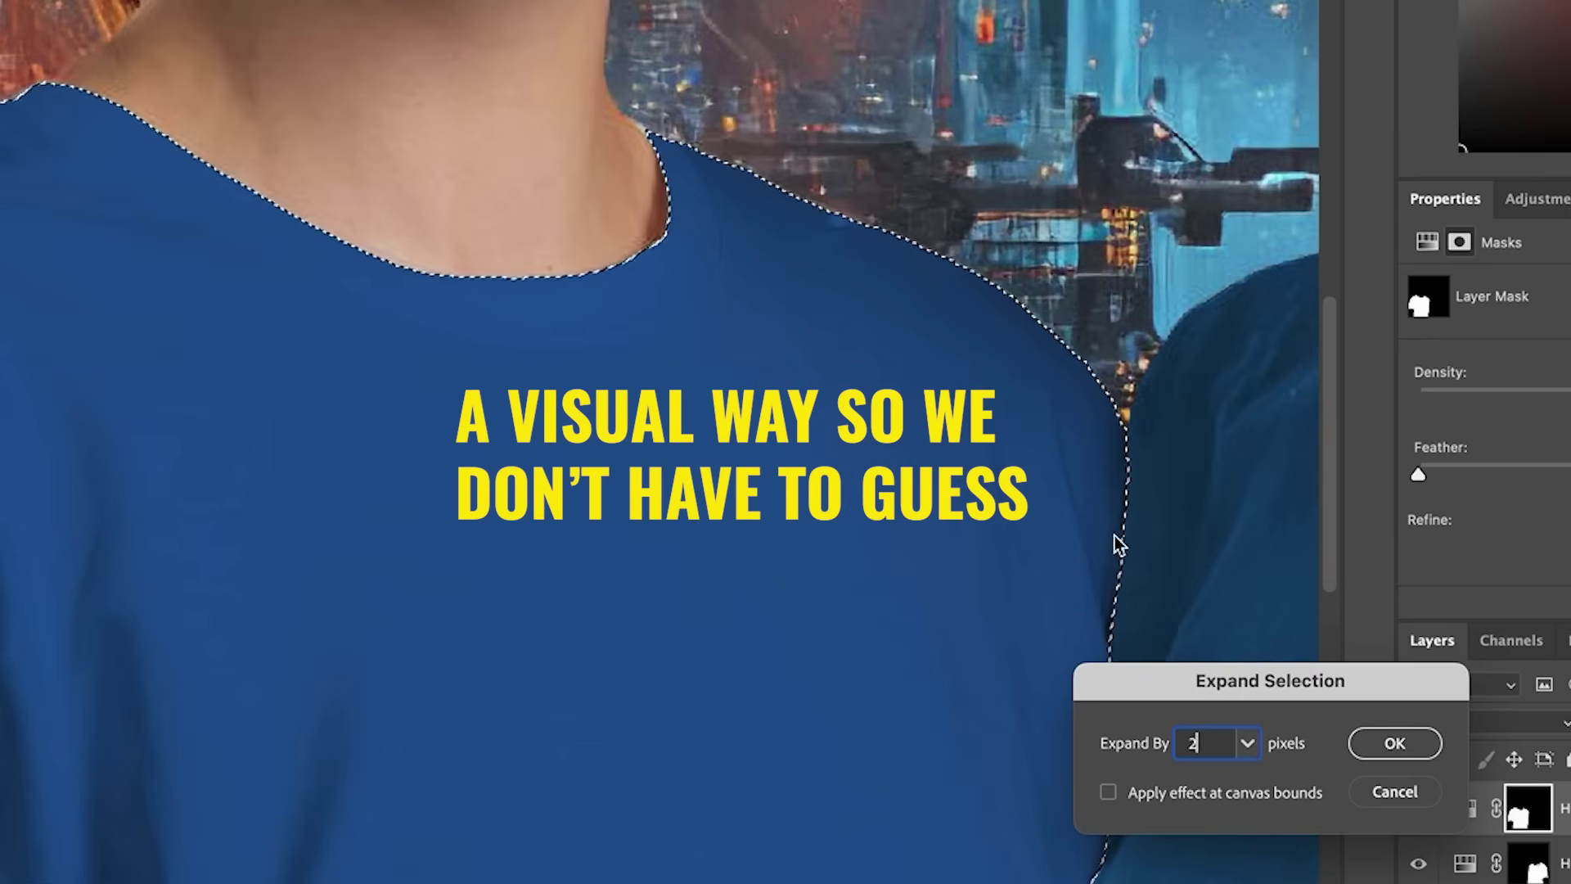
left_click(1395, 744)
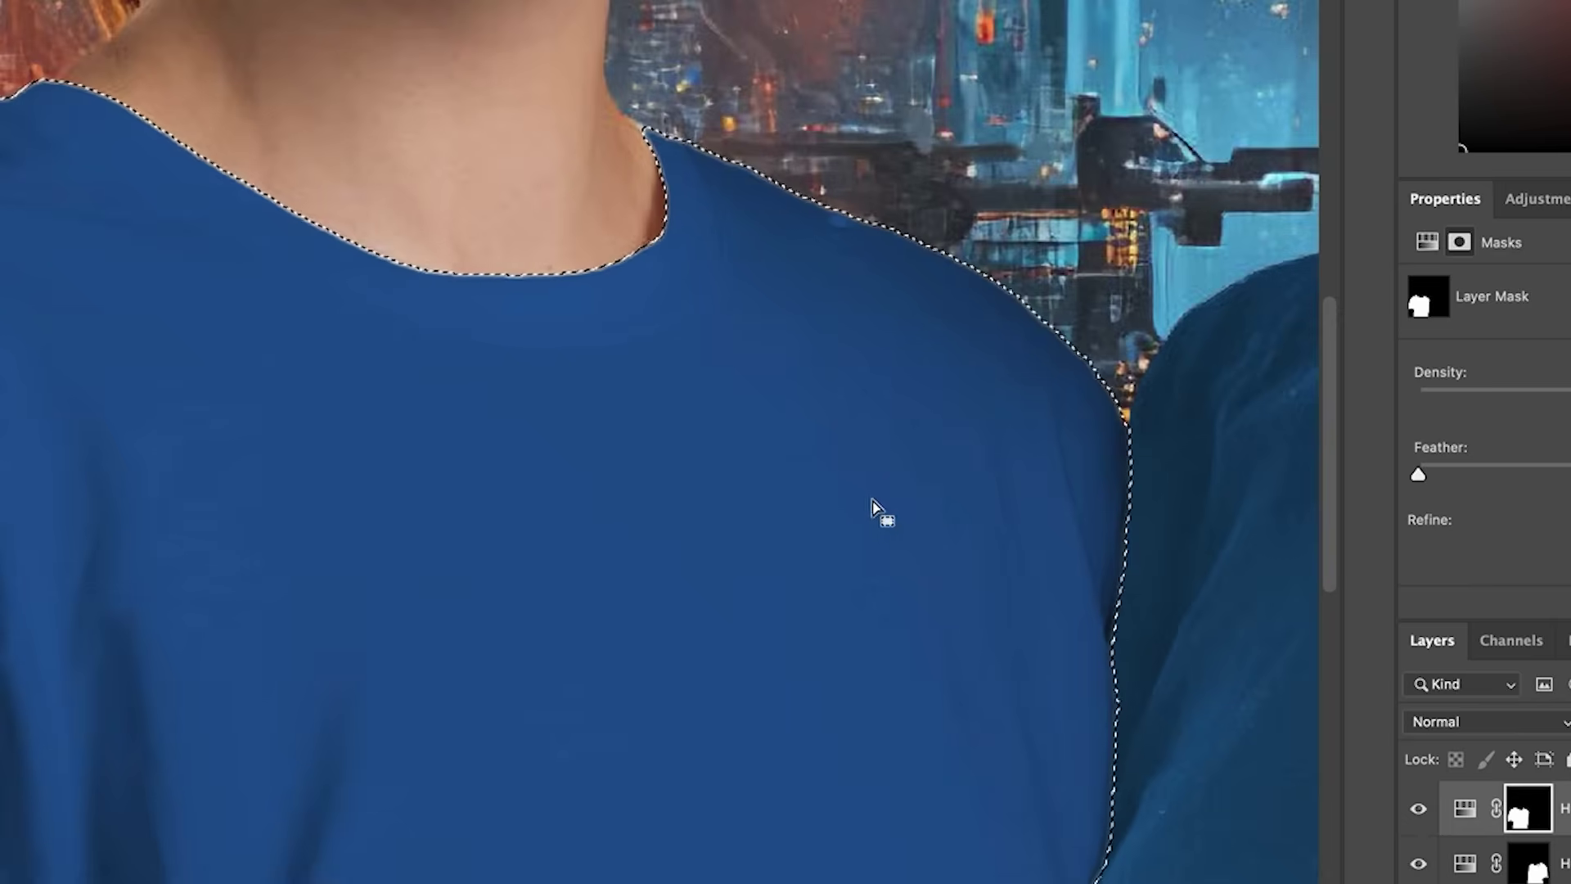
- Prepare a smaller Brush with white foreground and hidden selection edges to paint the shirt mask
scroll(685, 450, "down", 2)
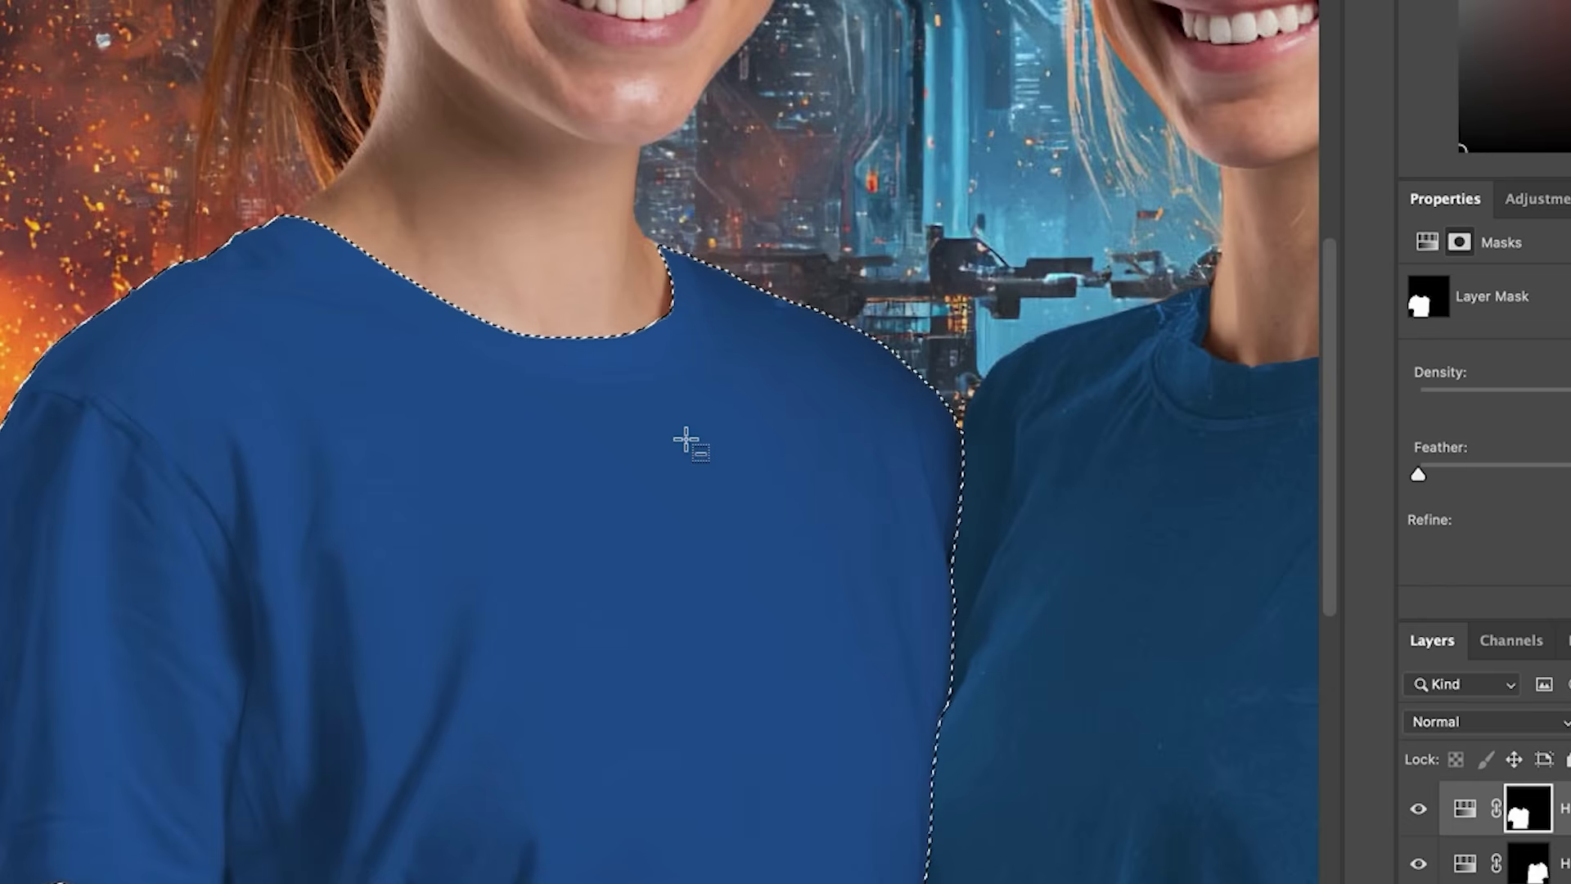
scroll(794, 372, "up", 2)
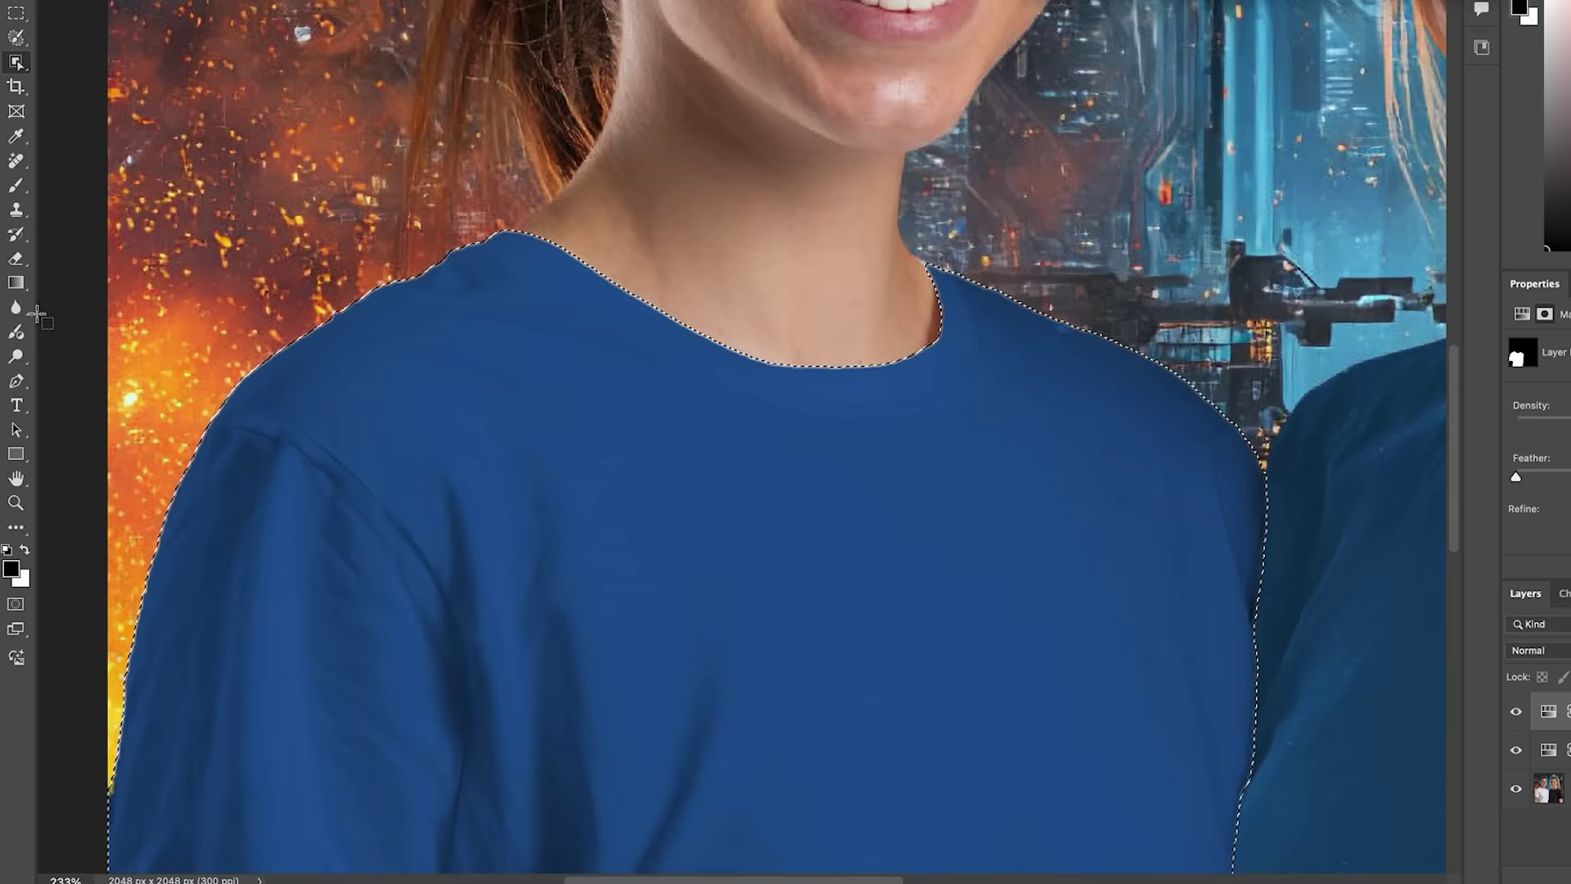
right_click(16, 184)
left_click(105, 183)
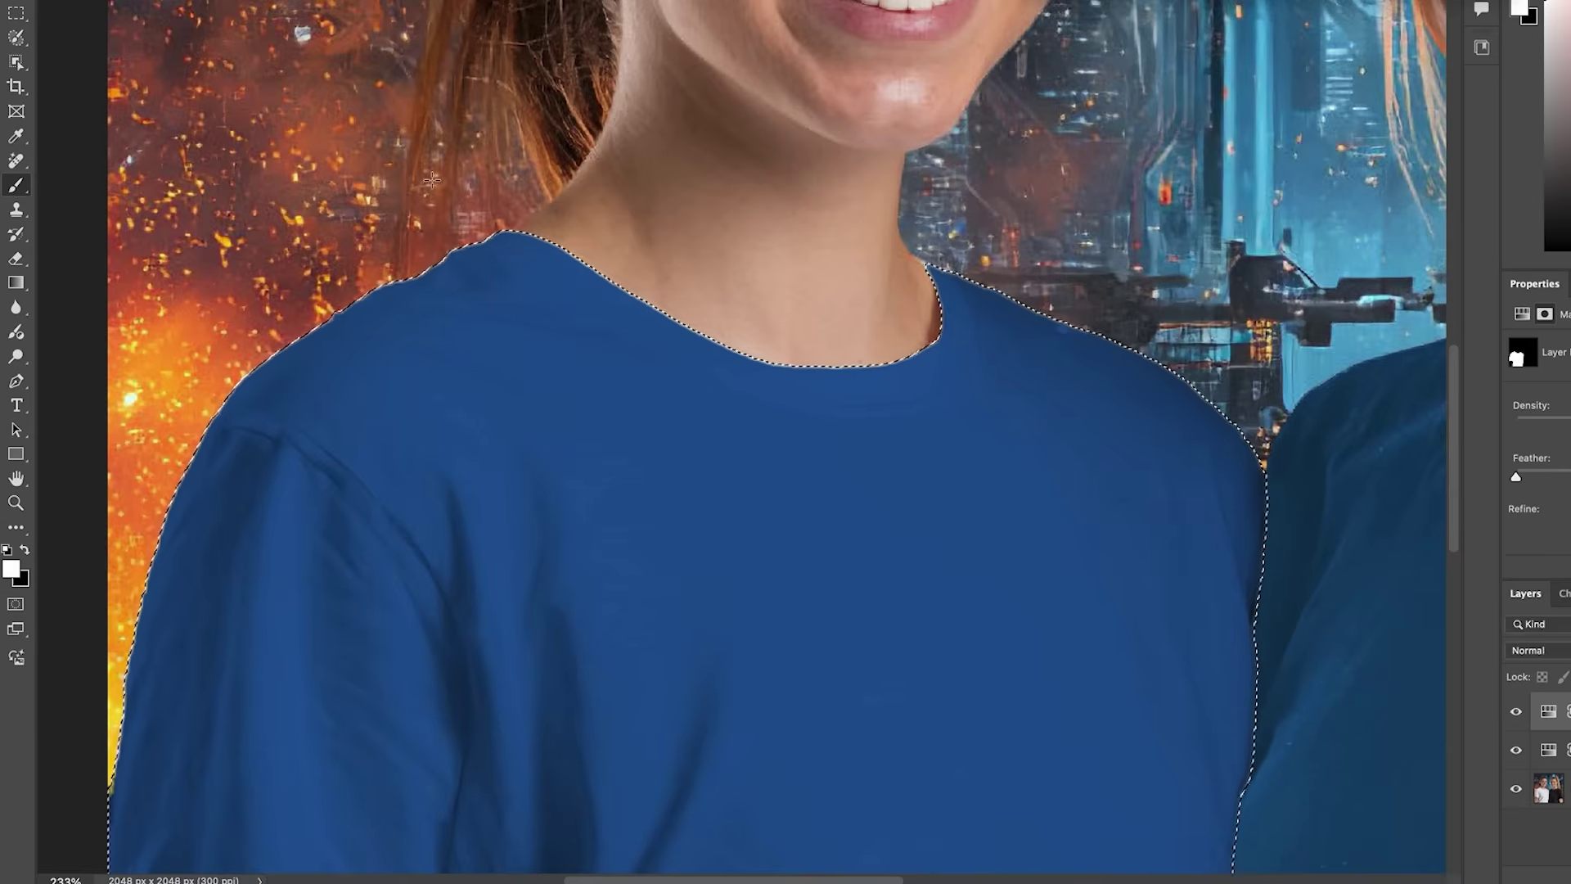
key("bracketright")
key("bracketright")
key("bracketright")
key("bracketleft")
key("bracketleft")
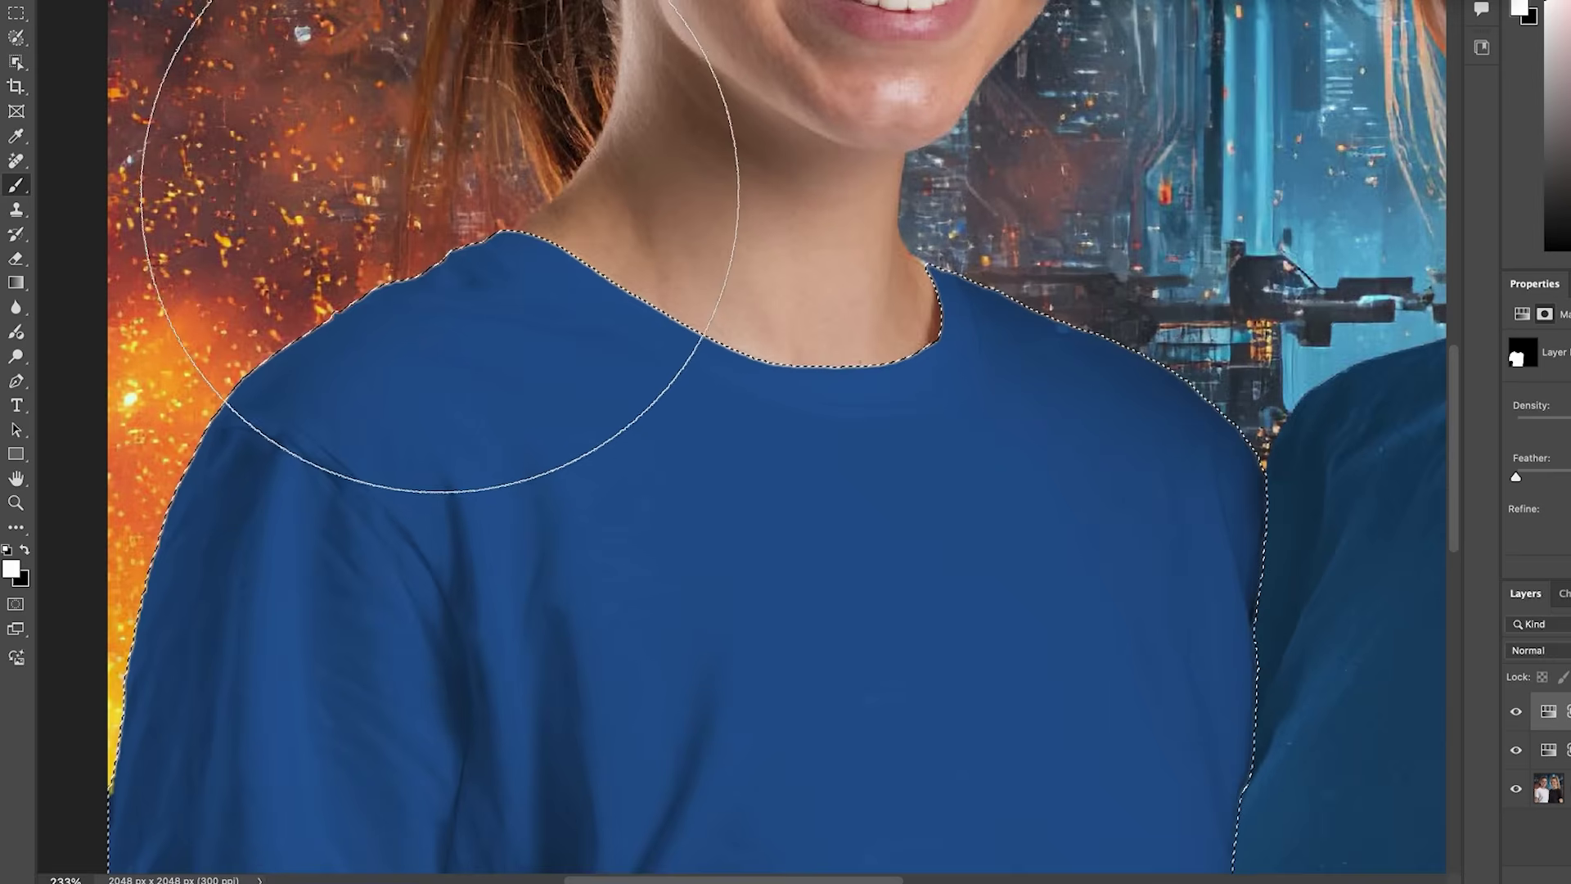
key("bracketleft")
key("bracketleft")
key("bracketleft")
key("bracketleft")
key("bracketleft")
key("bracketleft")
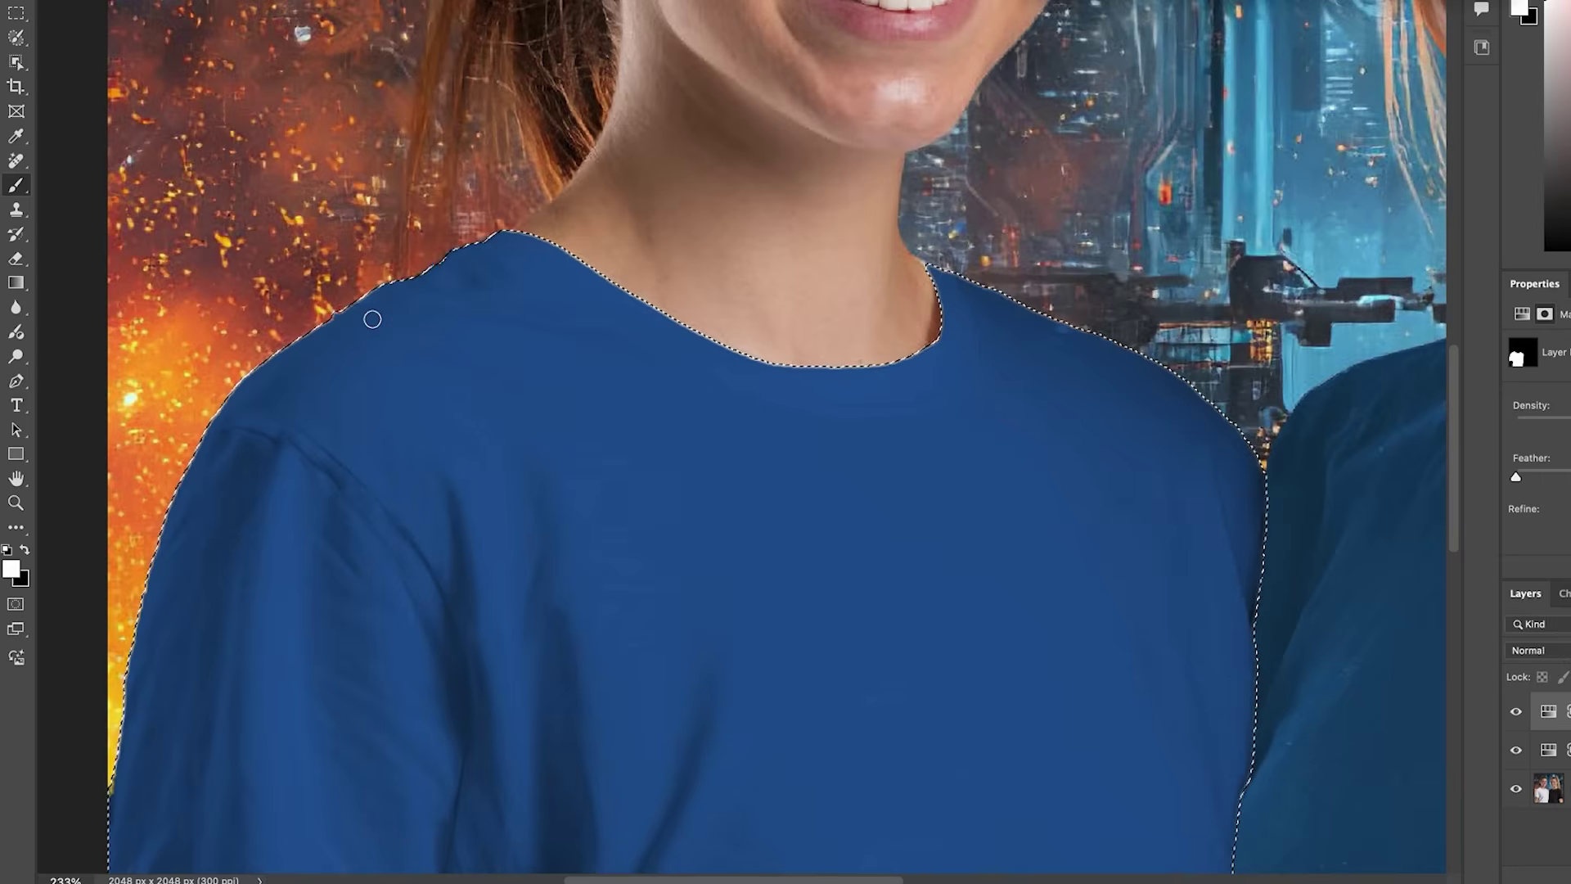
key("super+h")
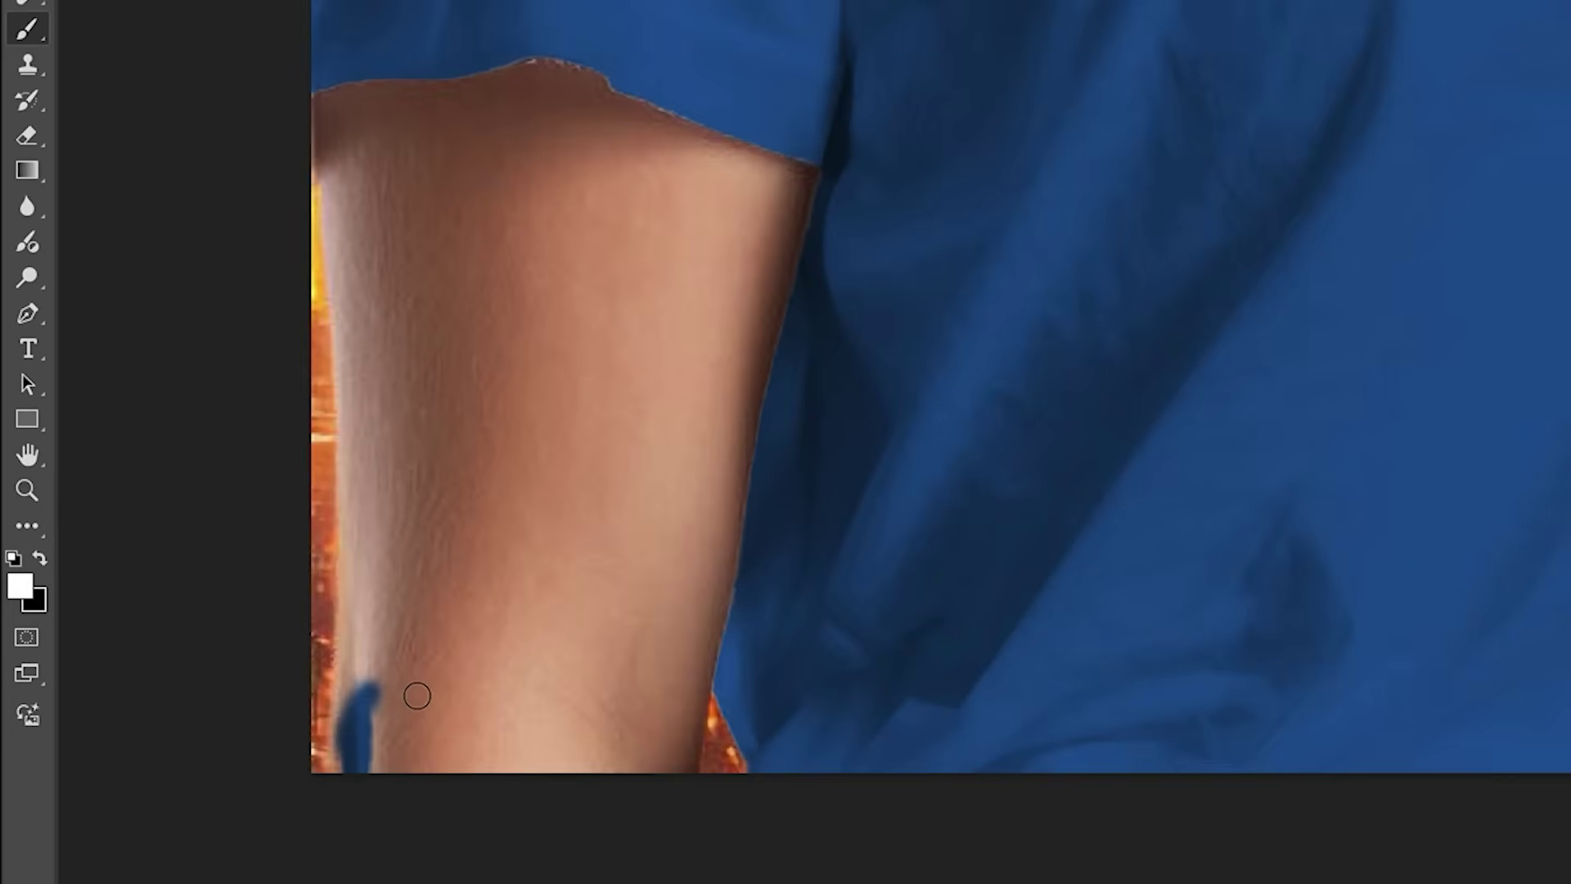
key("x")
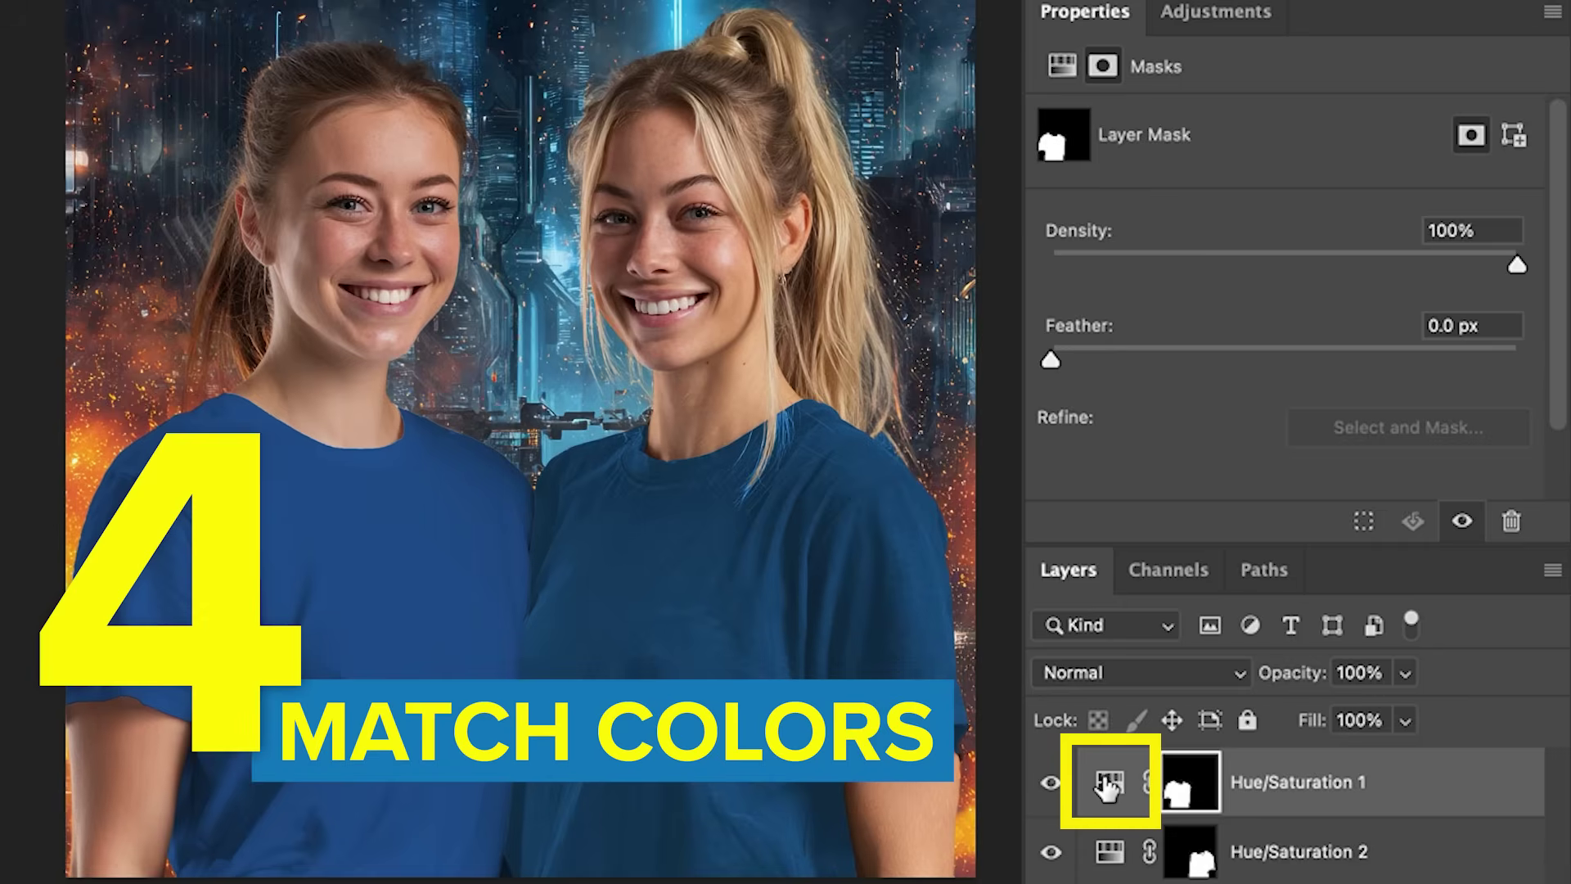
left_click(1109, 783)
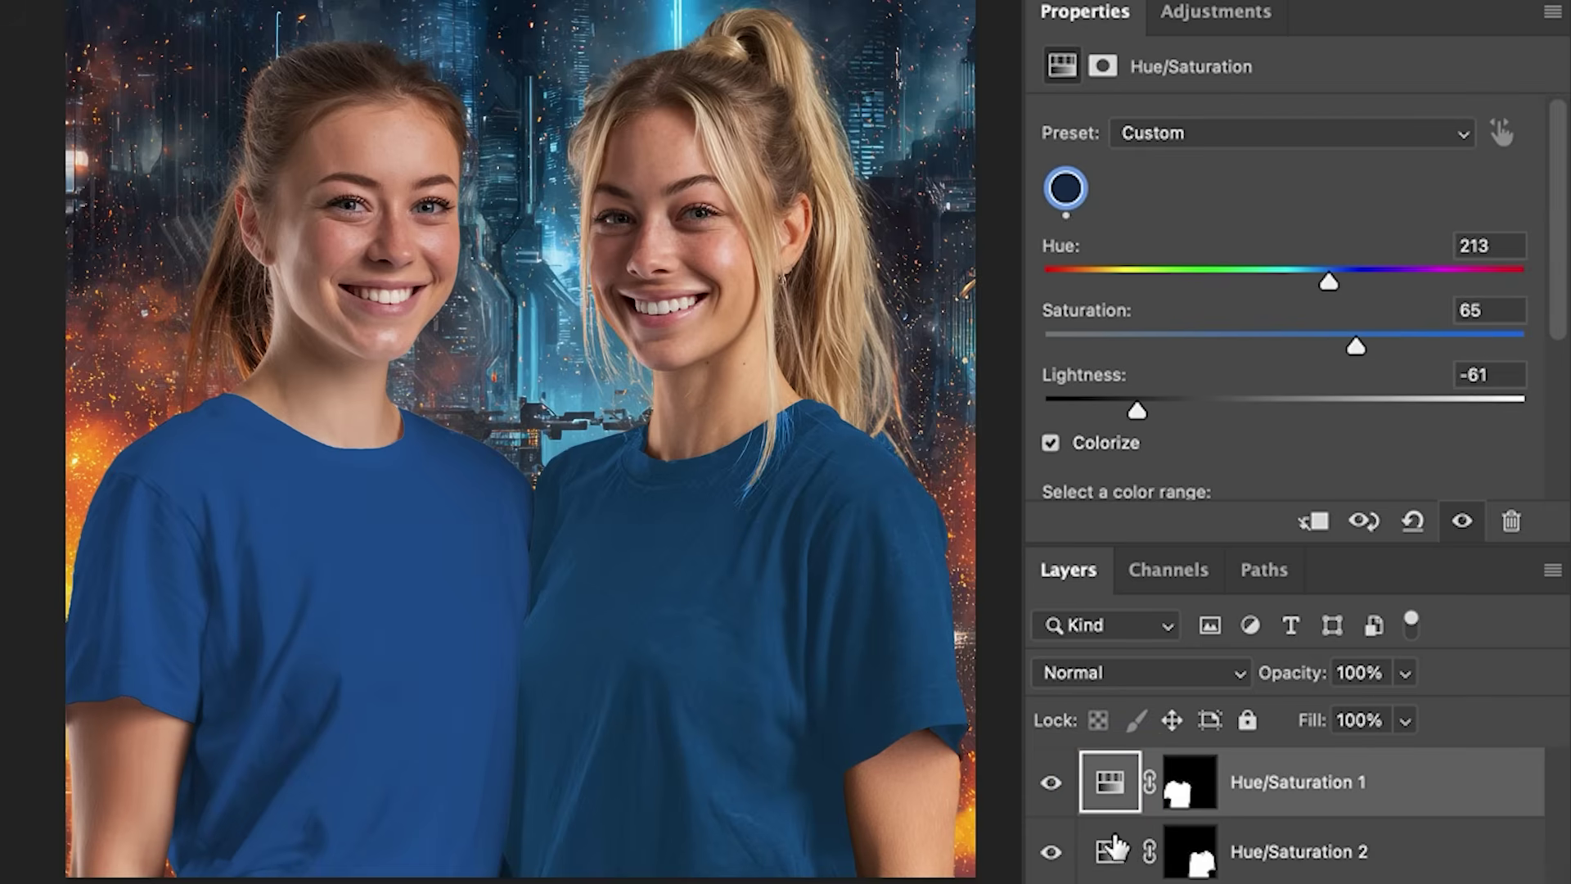
- Compare with Hue/Saturation 1, then give Hue/Saturation 2 Hue 213 and Lightness +19
left_click(1133, 836)
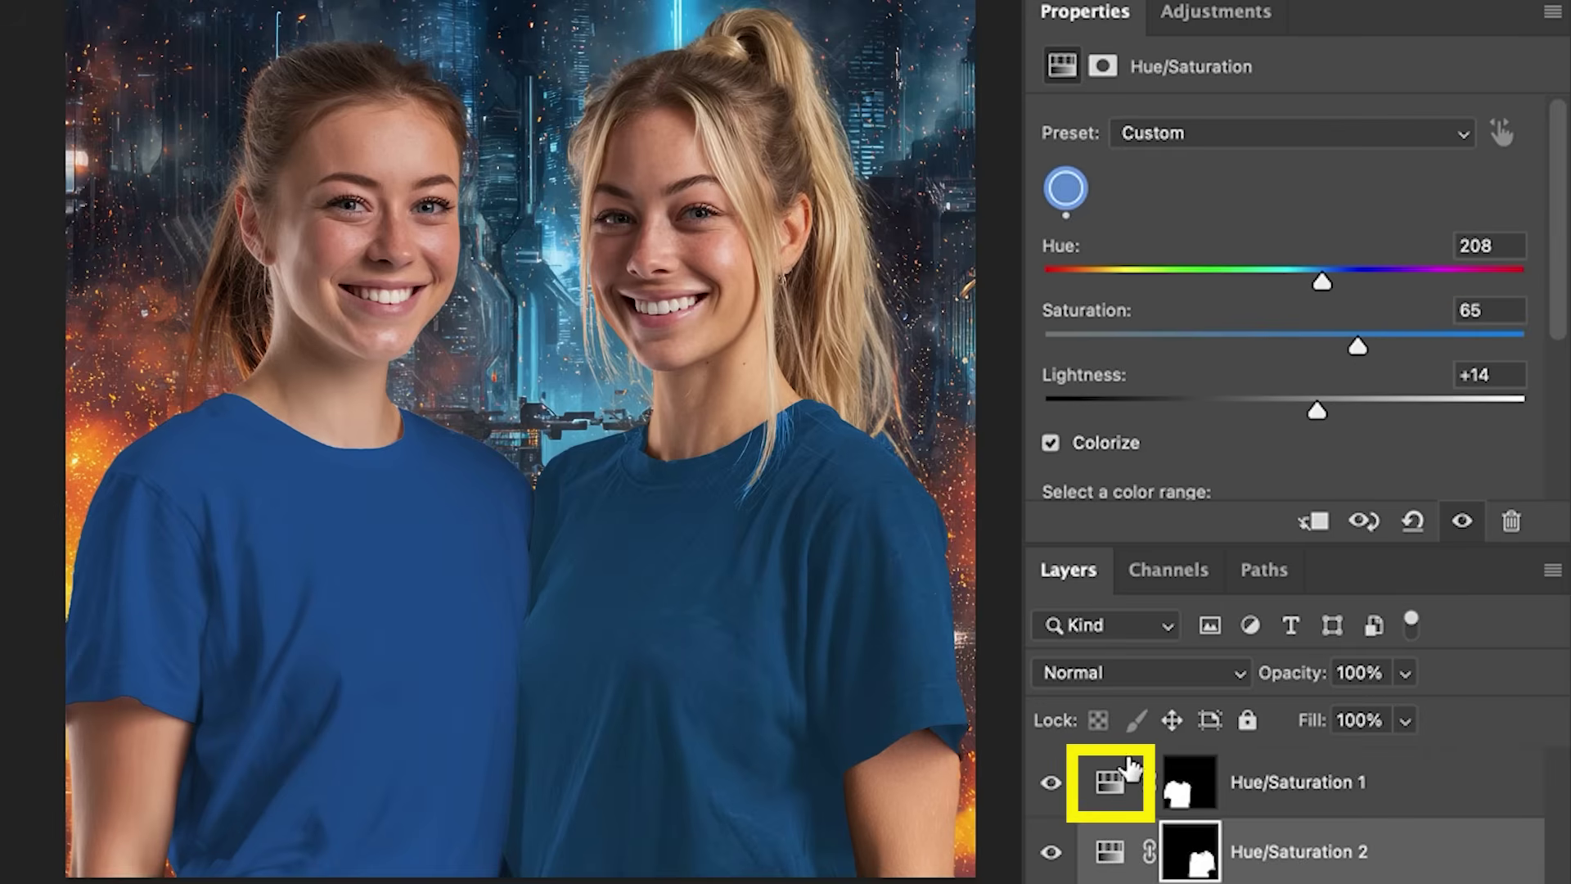
left_click(1119, 771)
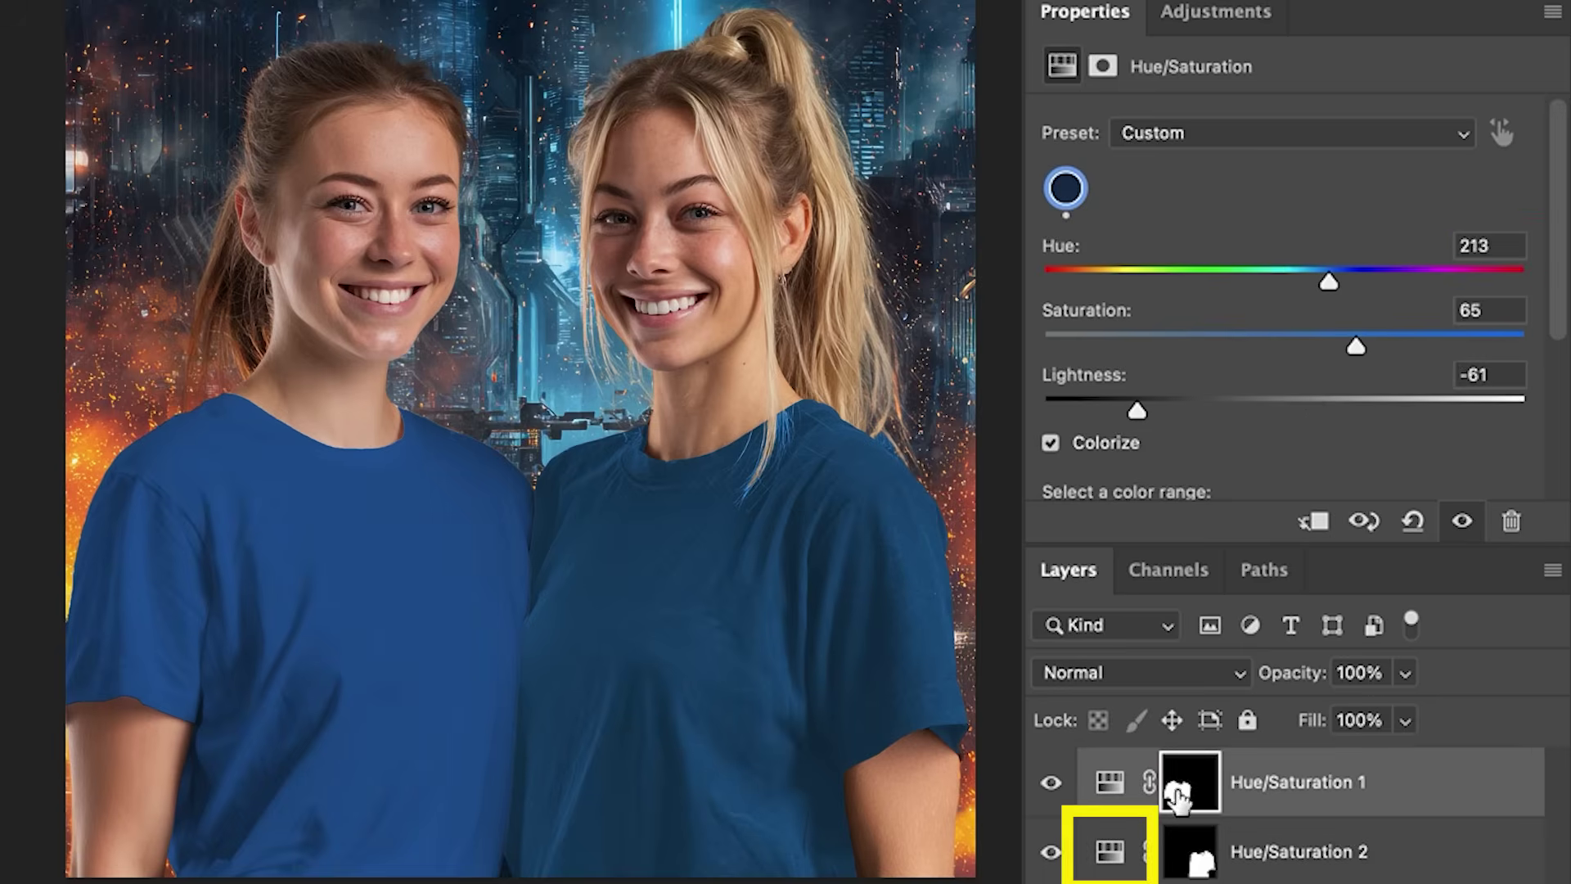
left_click(1109, 852)
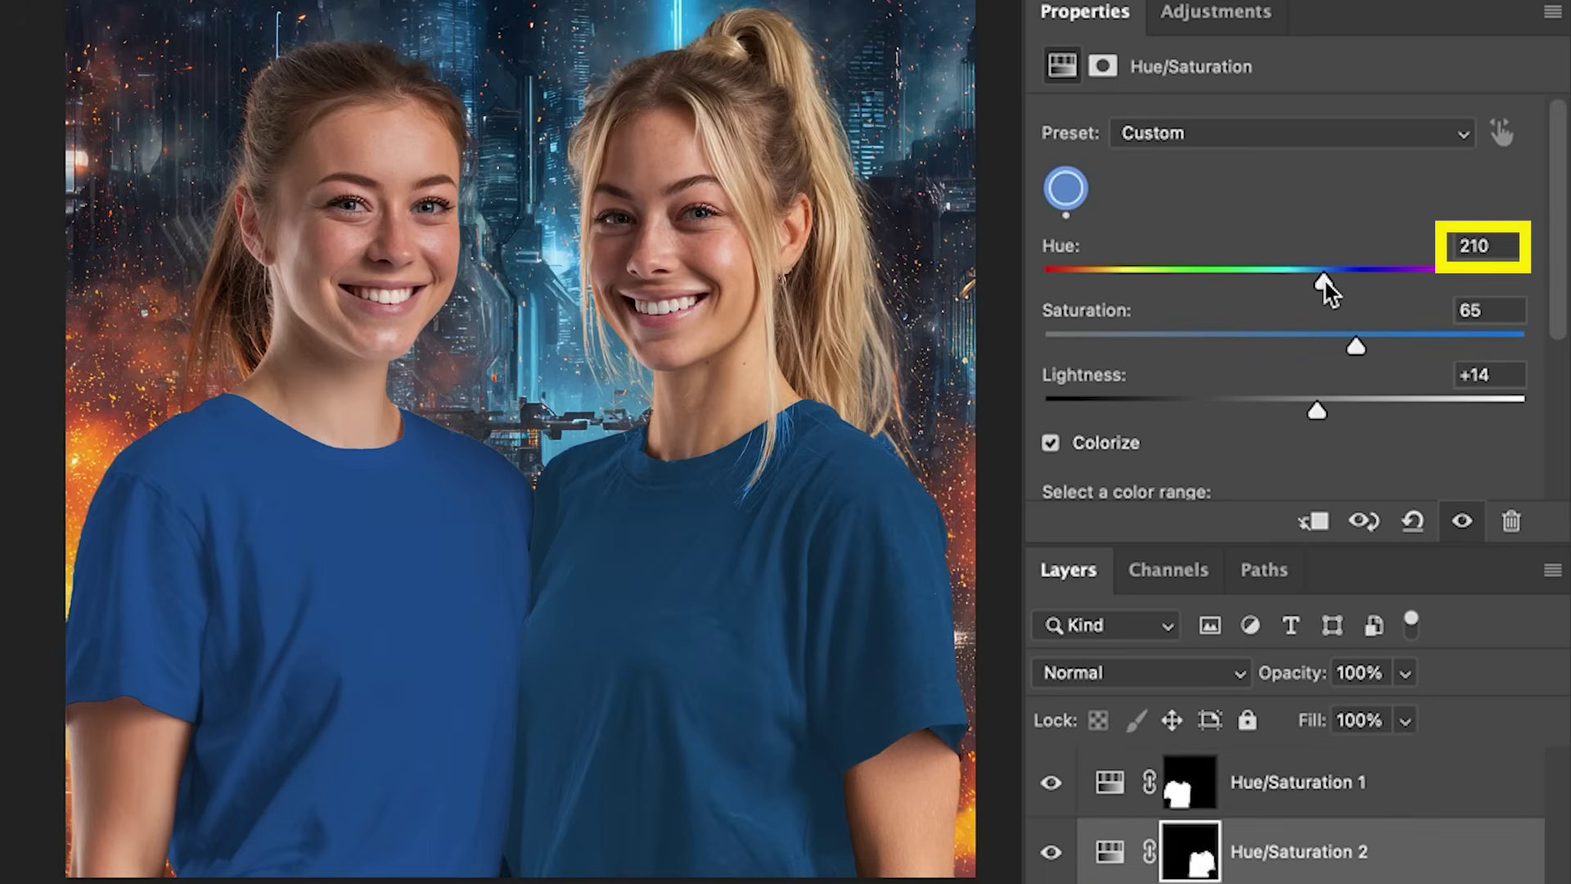
left_click_drag(1325, 280, 1330, 278)
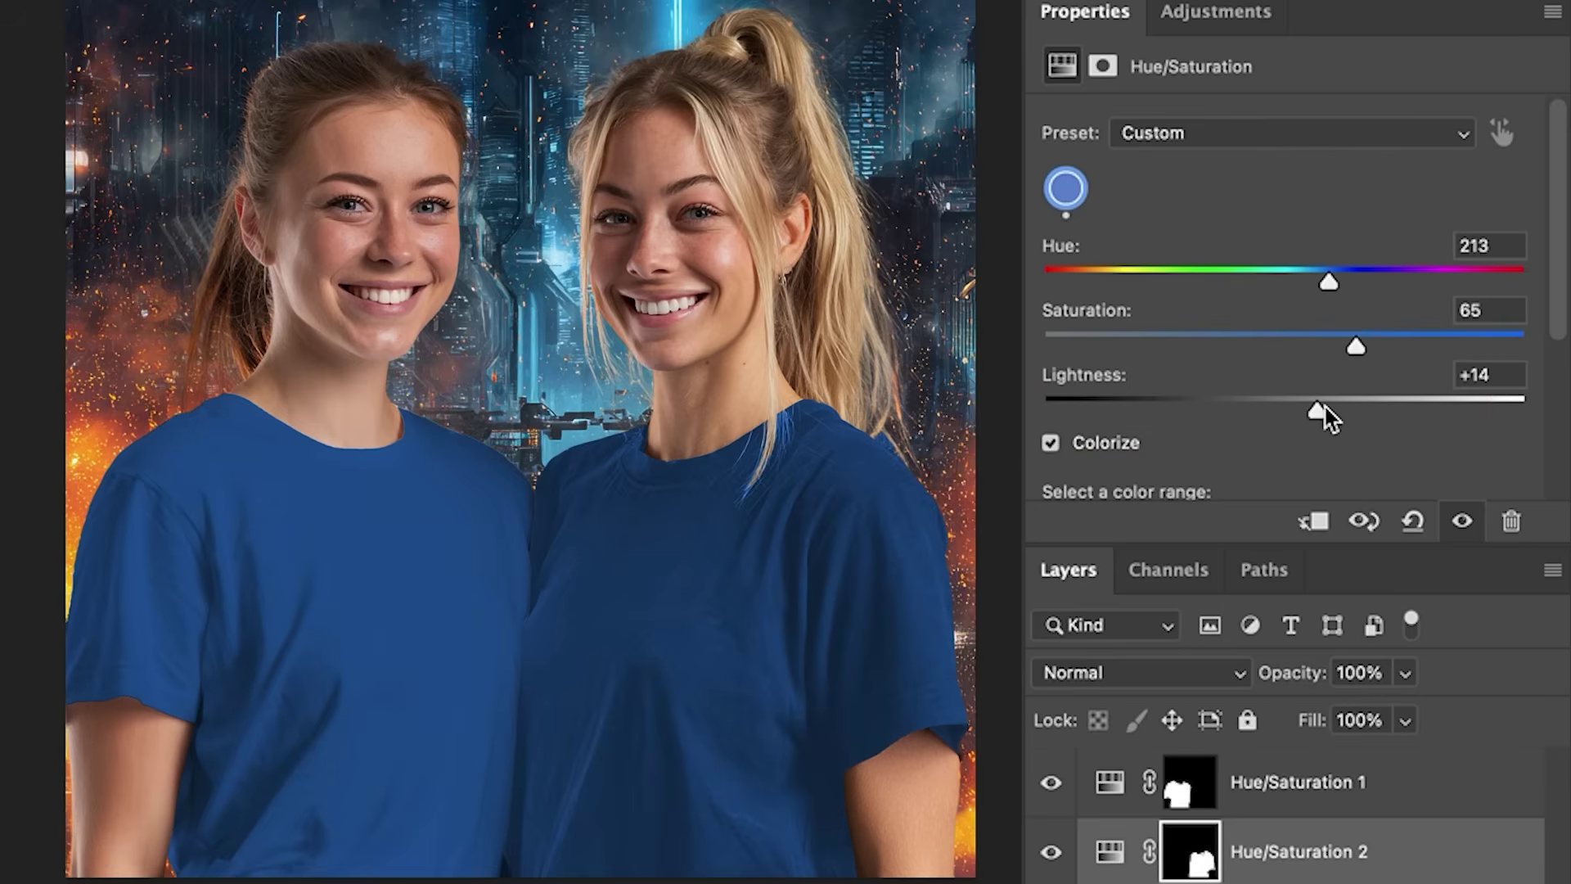
left_click_drag(1329, 406, 1335, 405)
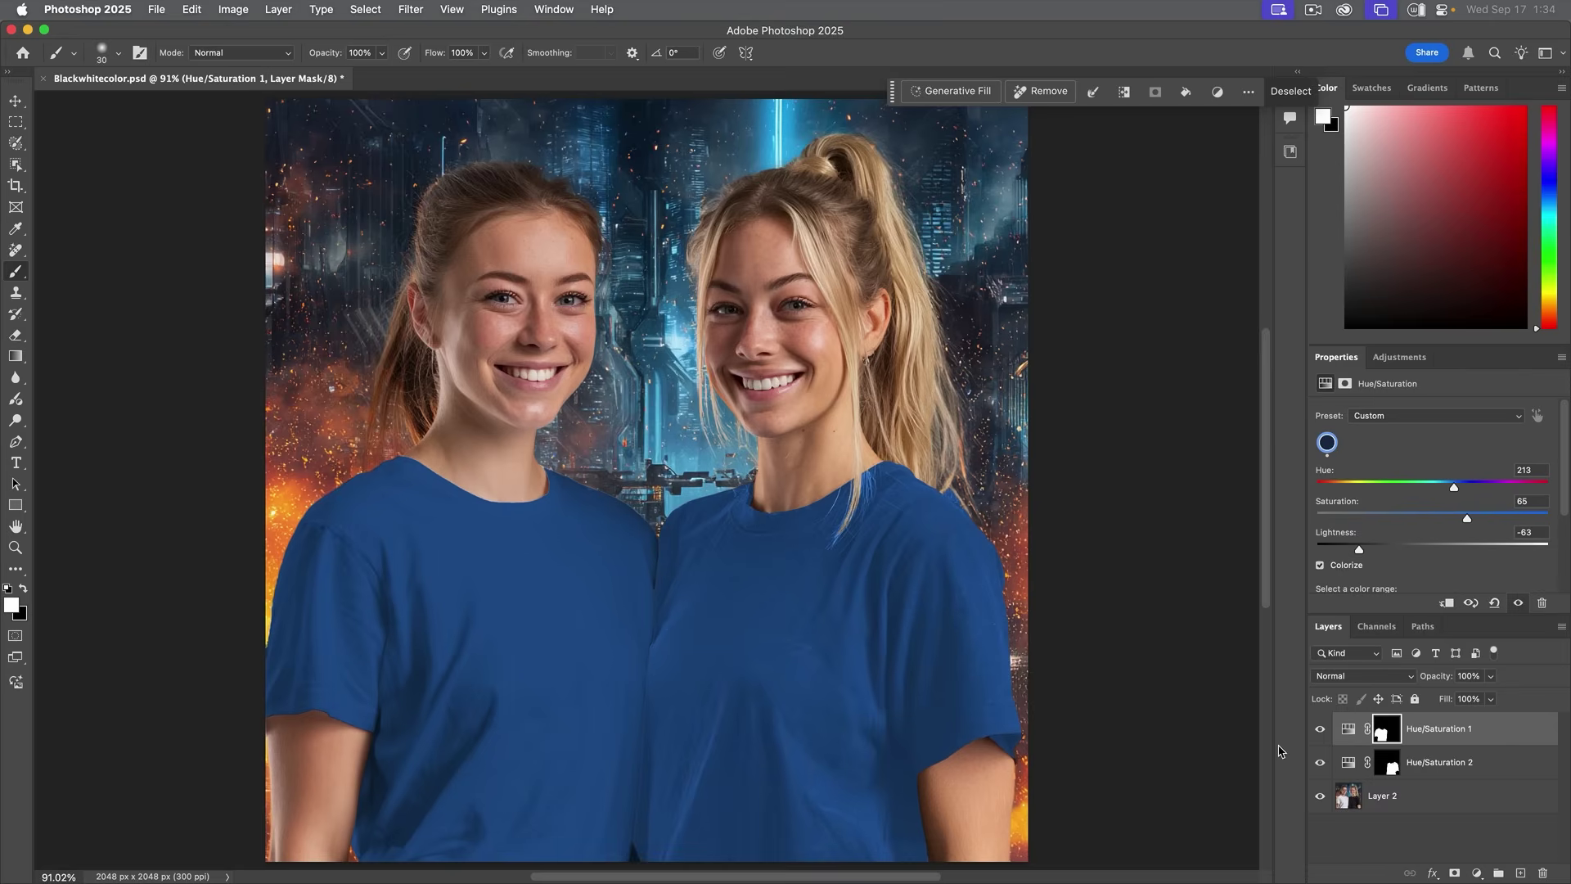
left_click(1319, 762)
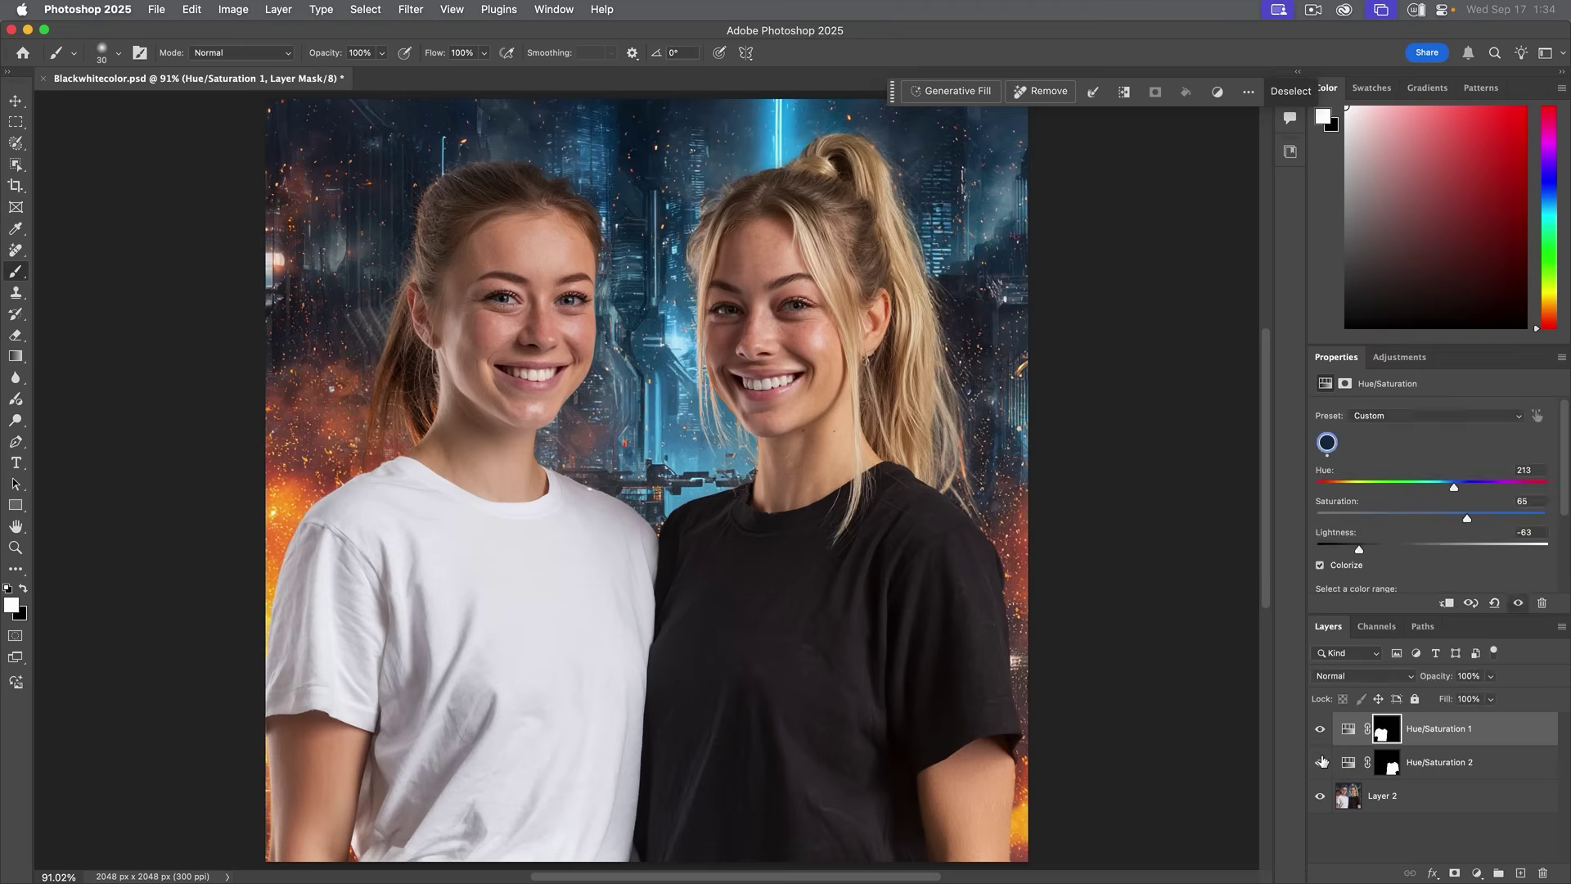